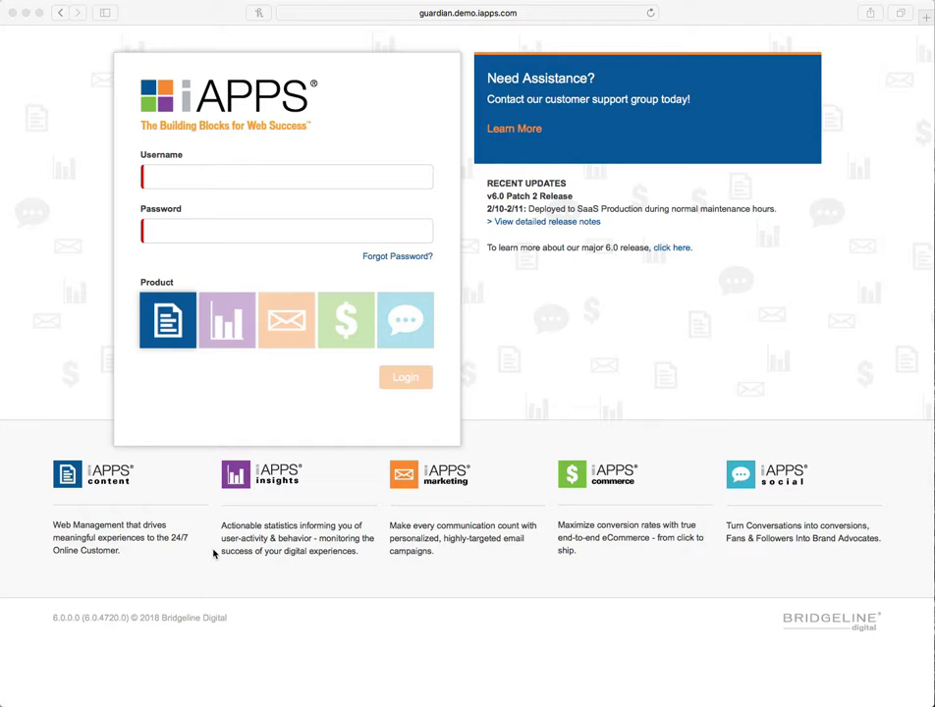
Step: Log in to the Content product with the saved account's username and password
click(543, 371)
click(265, 171)
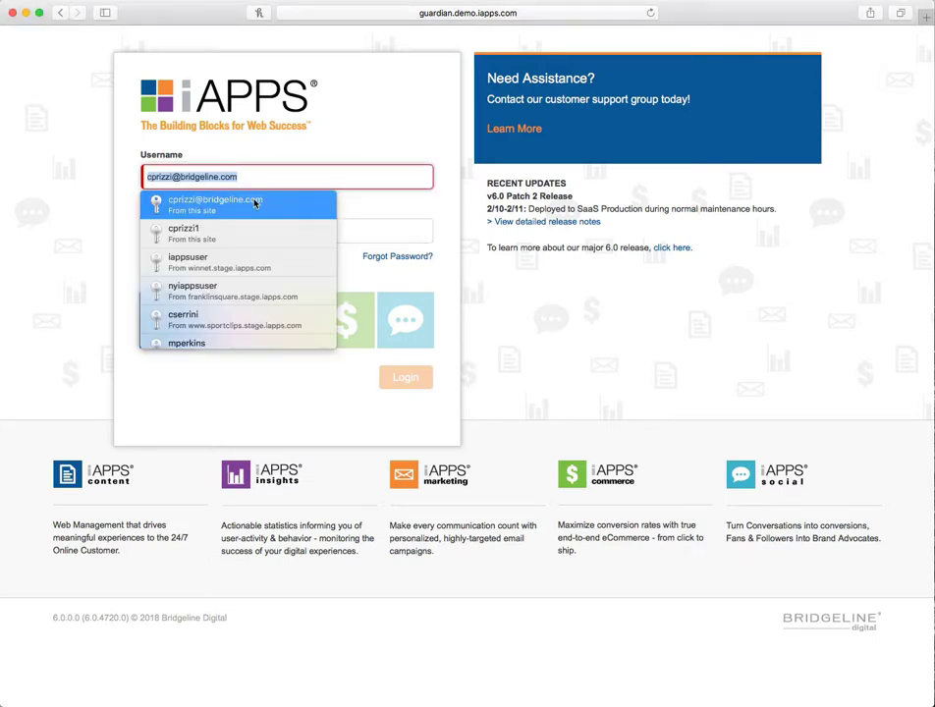
click(255, 202)
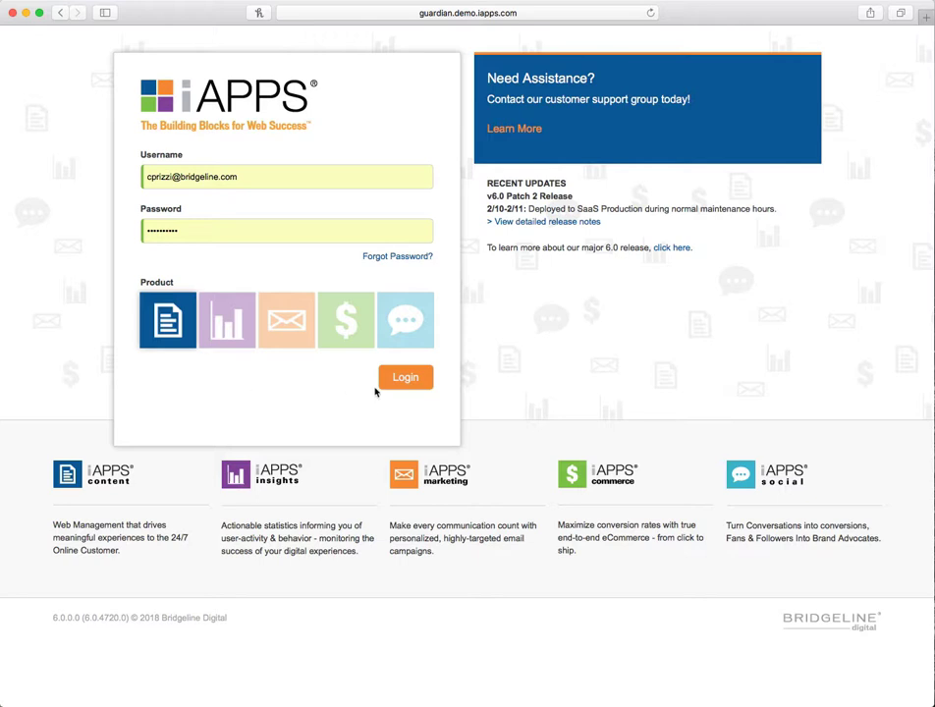
click(423, 386)
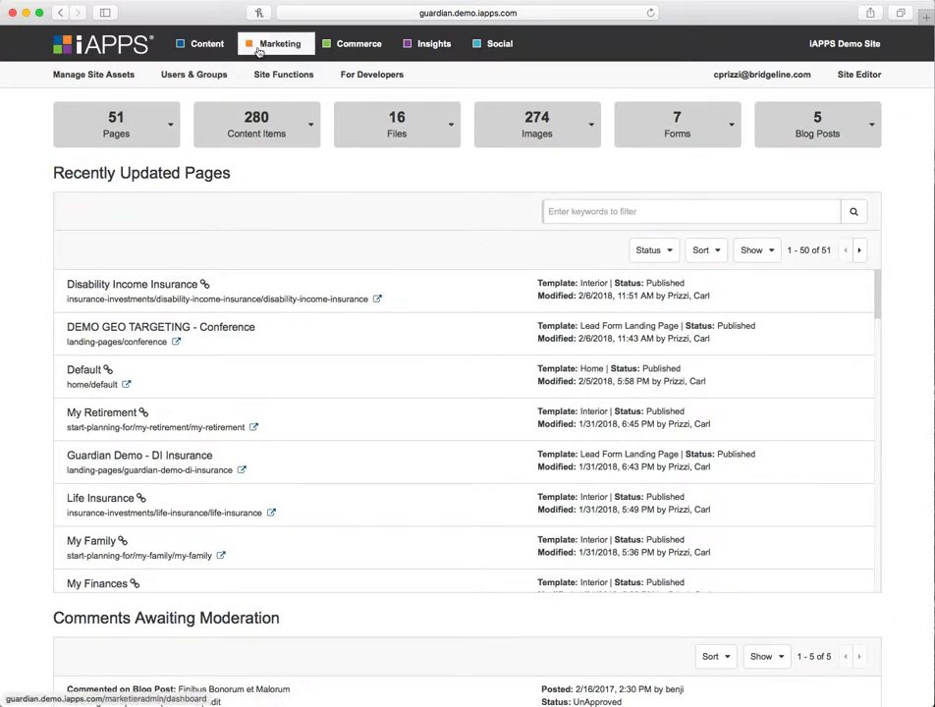
Step: Look through the options under the Marketing and Commerce products and the site assets, users and groups, site functions and developer areas
mouse_move(261, 51)
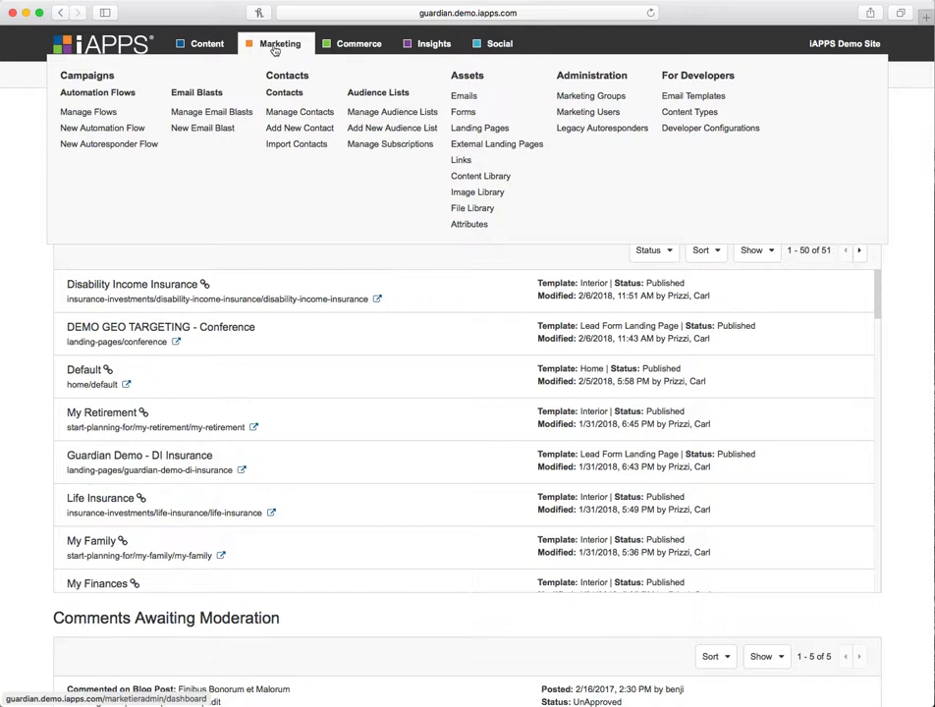
mouse_move(363, 49)
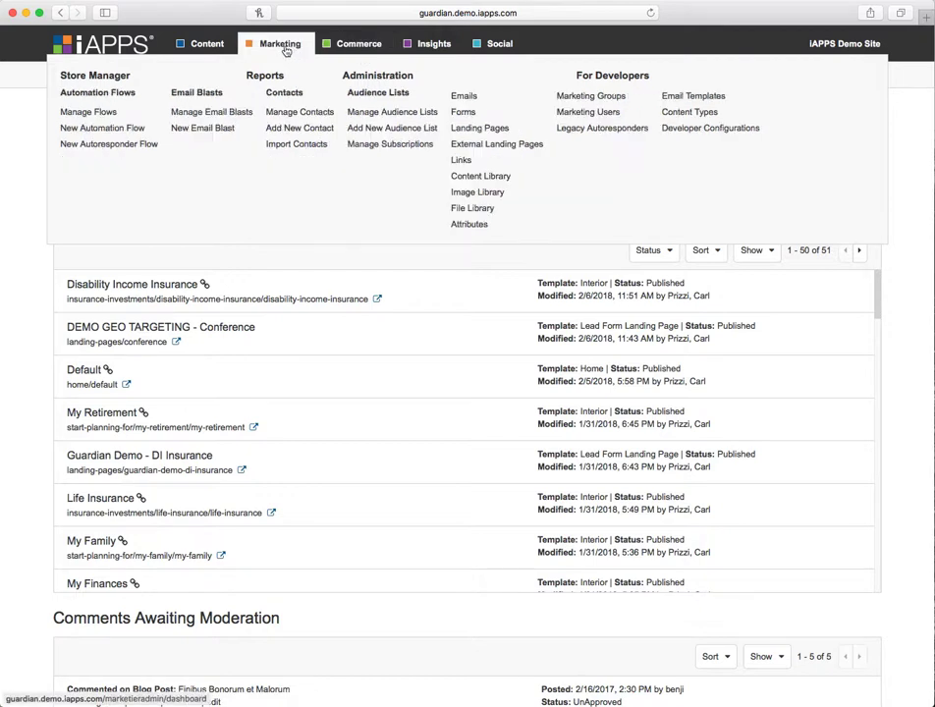
mouse_move(417, 49)
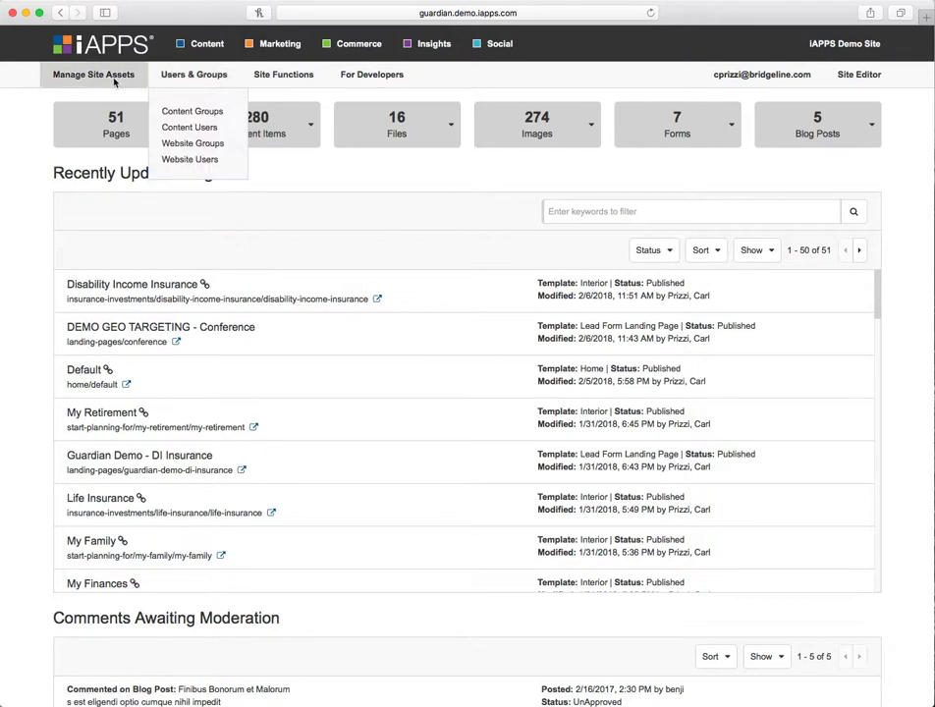
mouse_move(115, 83)
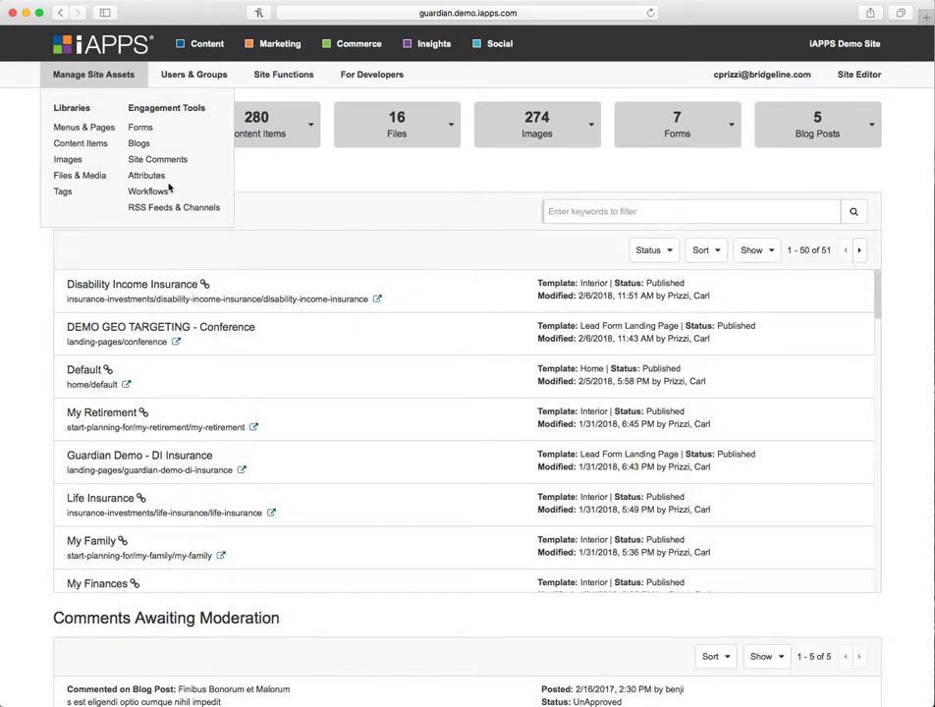
mouse_move(193, 81)
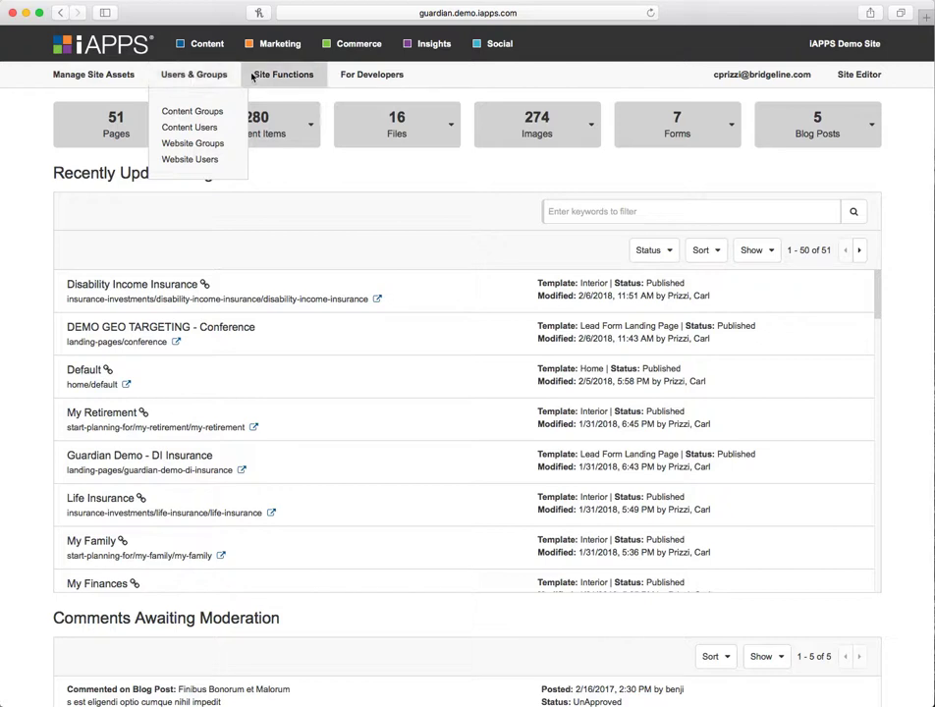
mouse_move(252, 76)
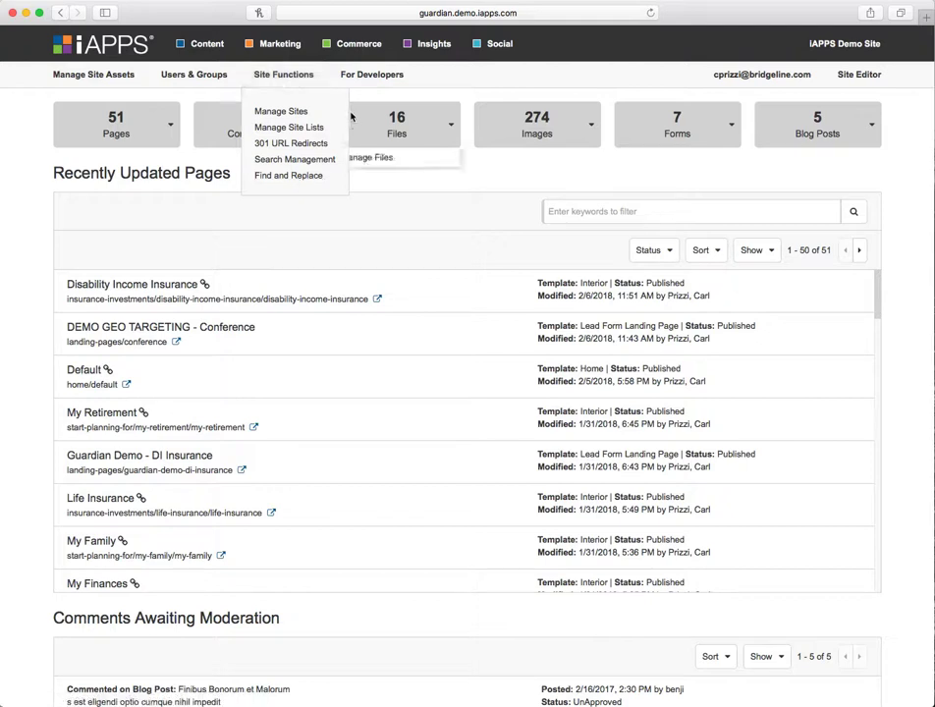
mouse_move(371, 78)
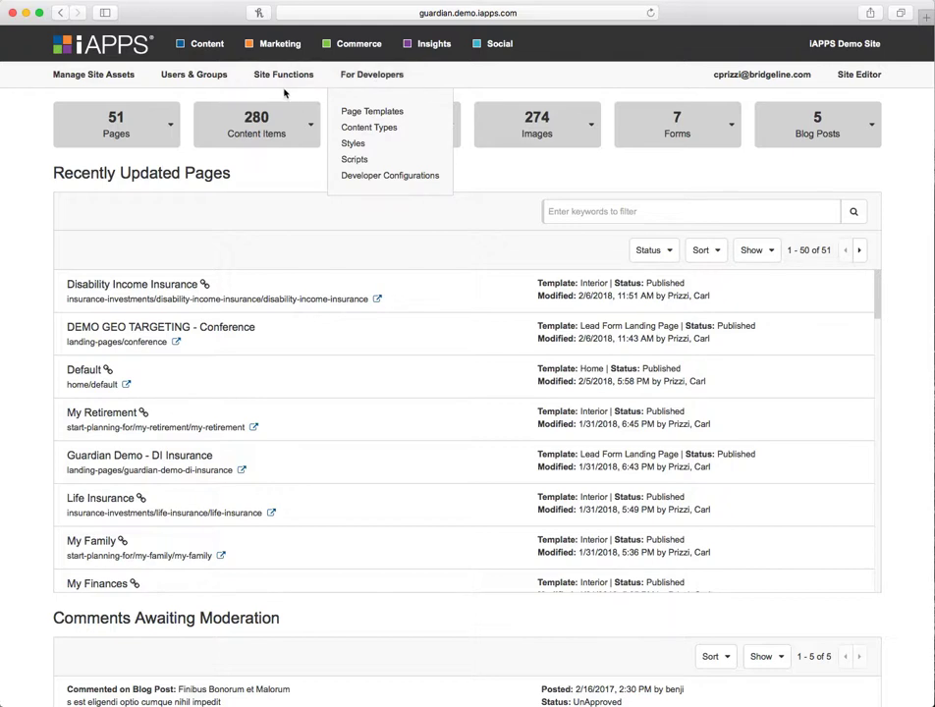
Step: Examine the dashboard's shortcuts for pages, content items and images, and the list of recently updated pages
mouse_move(176, 107)
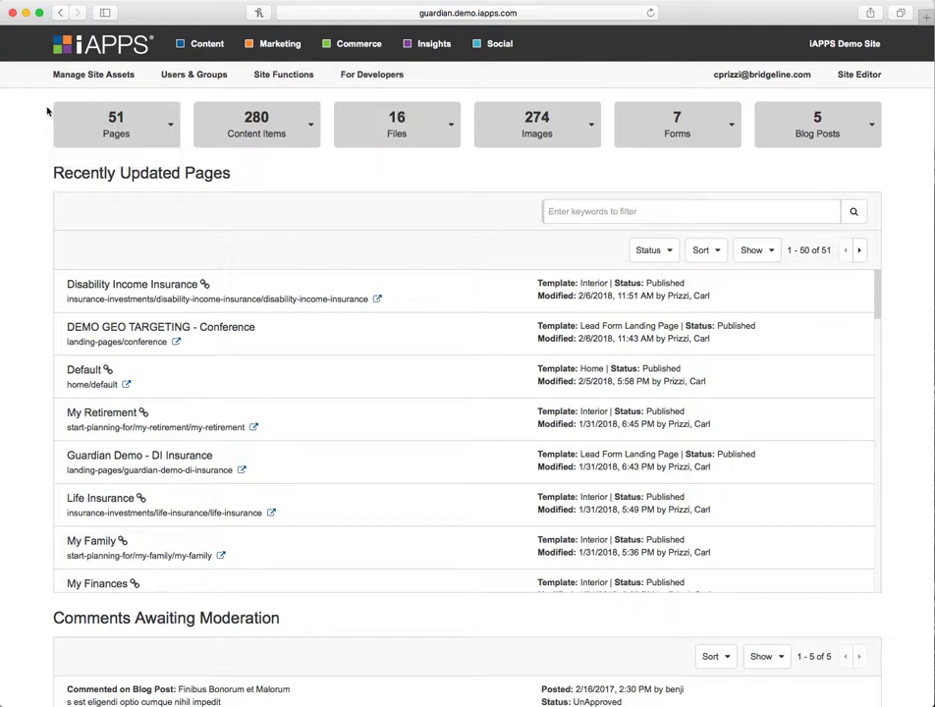
mouse_move(137, 132)
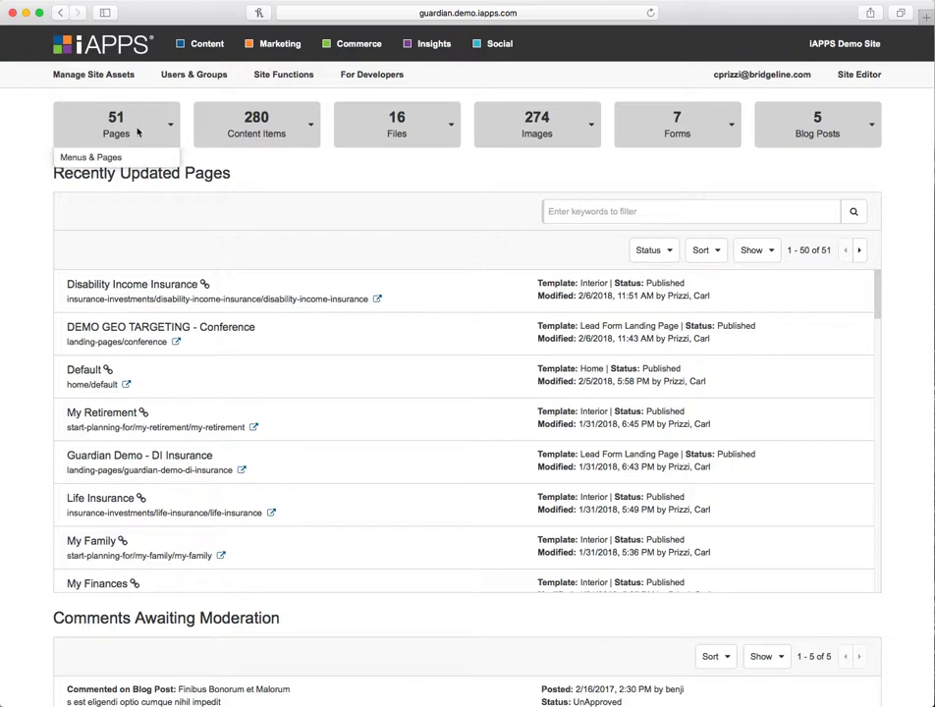
mouse_move(213, 126)
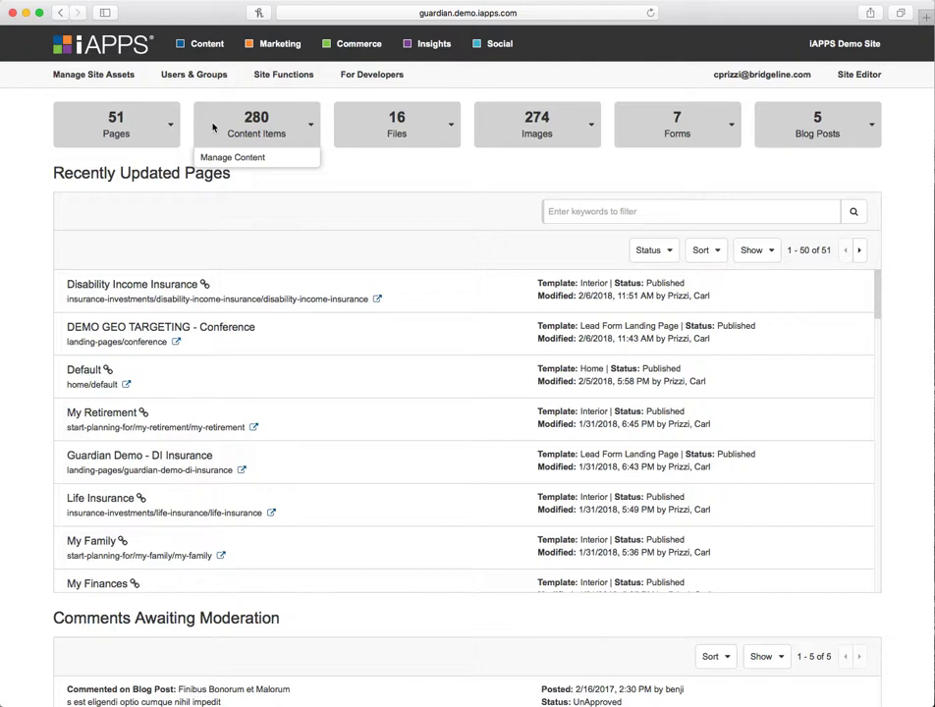
mouse_move(526, 130)
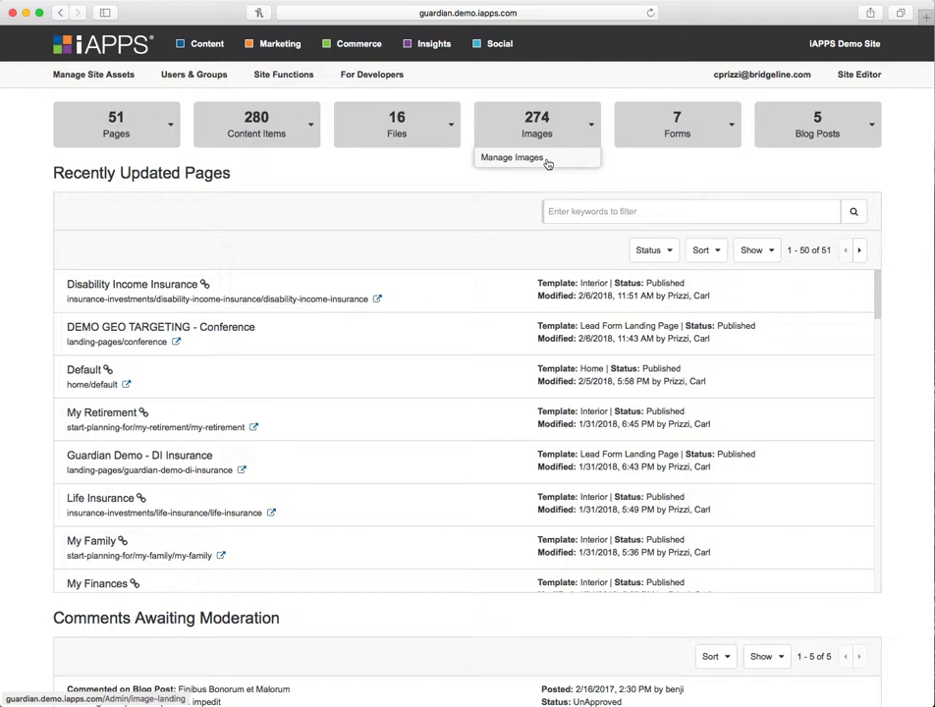
scroll(450, 217, down, 2)
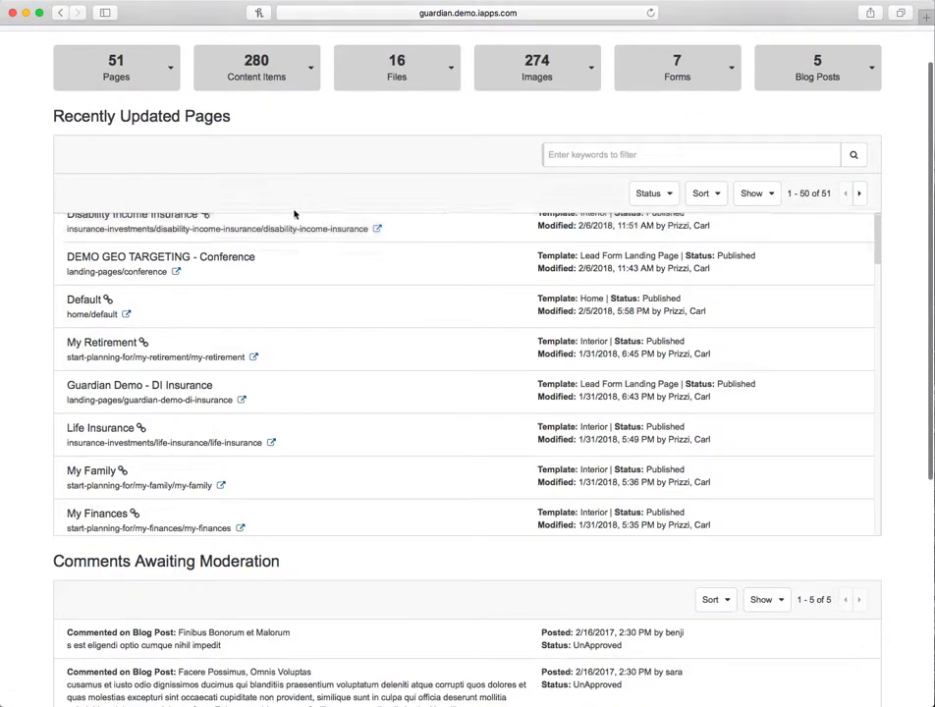
scroll(133, 255, down, 3)
scroll(206, 253, down, 1)
scroll(210, 253, up, 2)
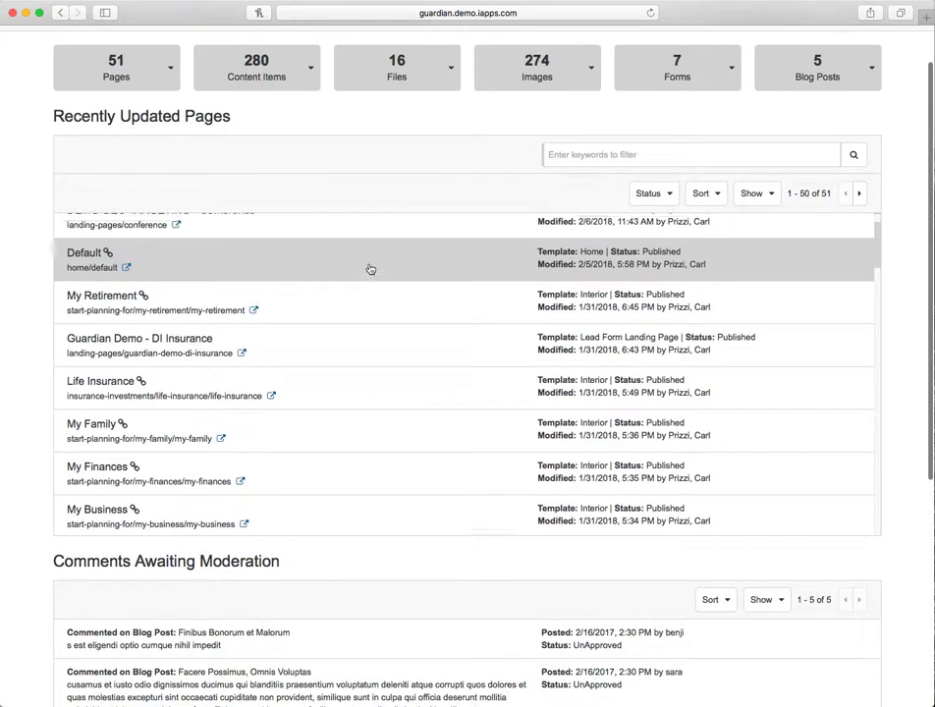
scroll(369, 268, up, 1)
scroll(382, 263, up, 1)
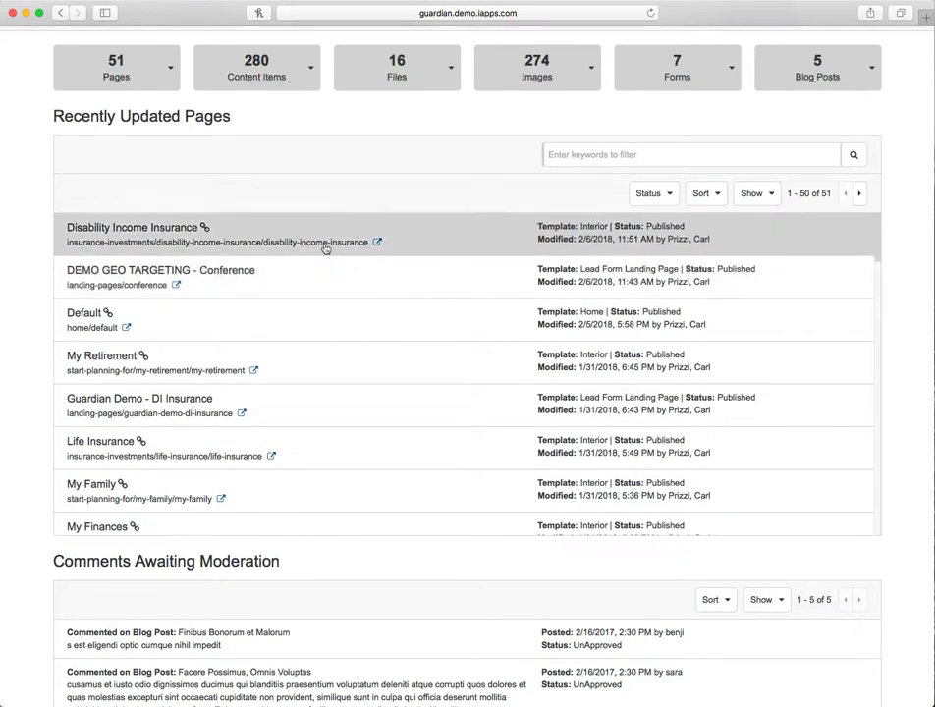
Step: View the live Disability Income Insurance page and look over its full content
click(378, 244)
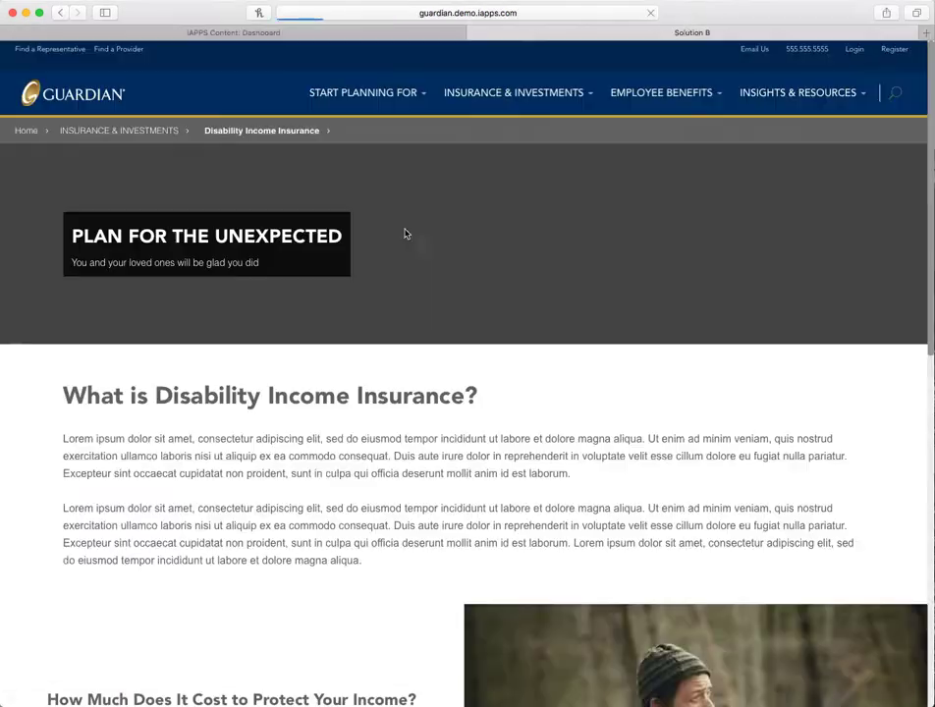
scroll(372, 250, down, 2)
scroll(372, 249, down, 10)
scroll(374, 244, up, 7)
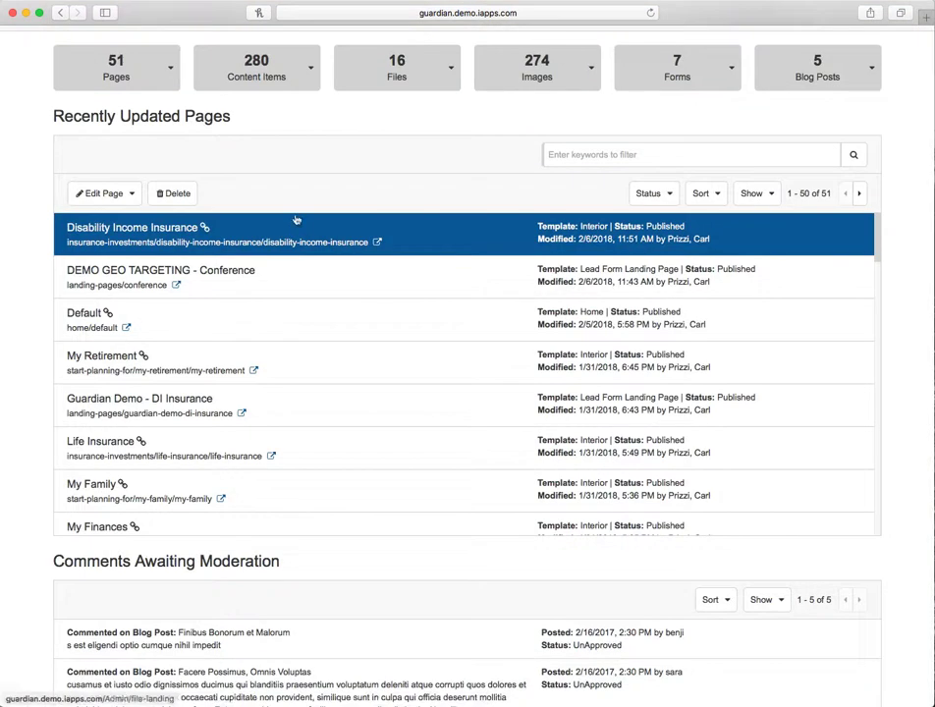
Step: View the page details of Disability Income Insurance and close them without saving
click(133, 195)
click(98, 237)
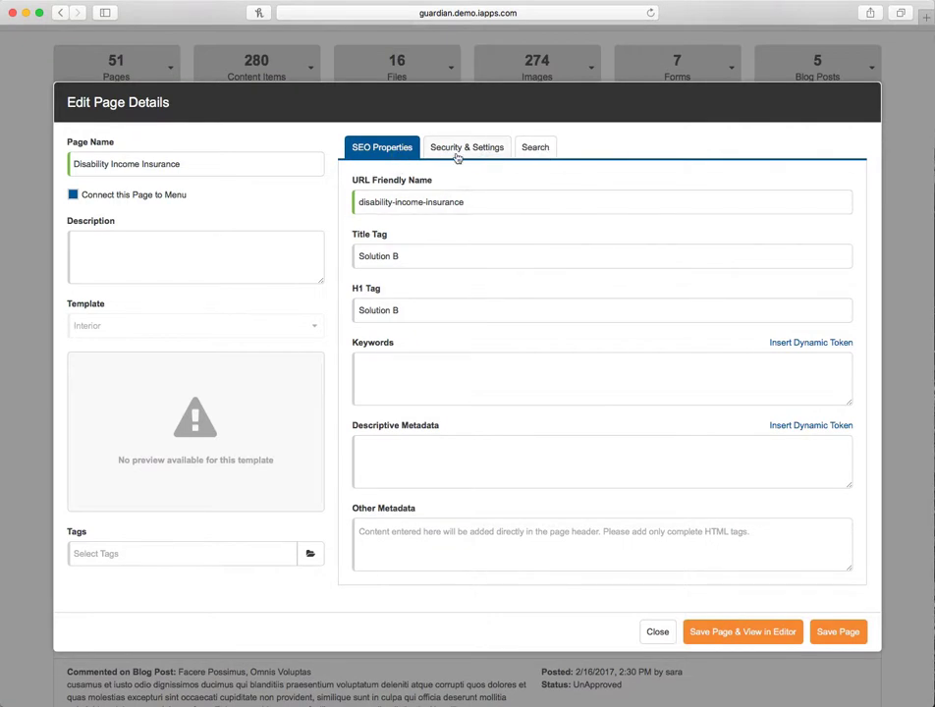
click(659, 634)
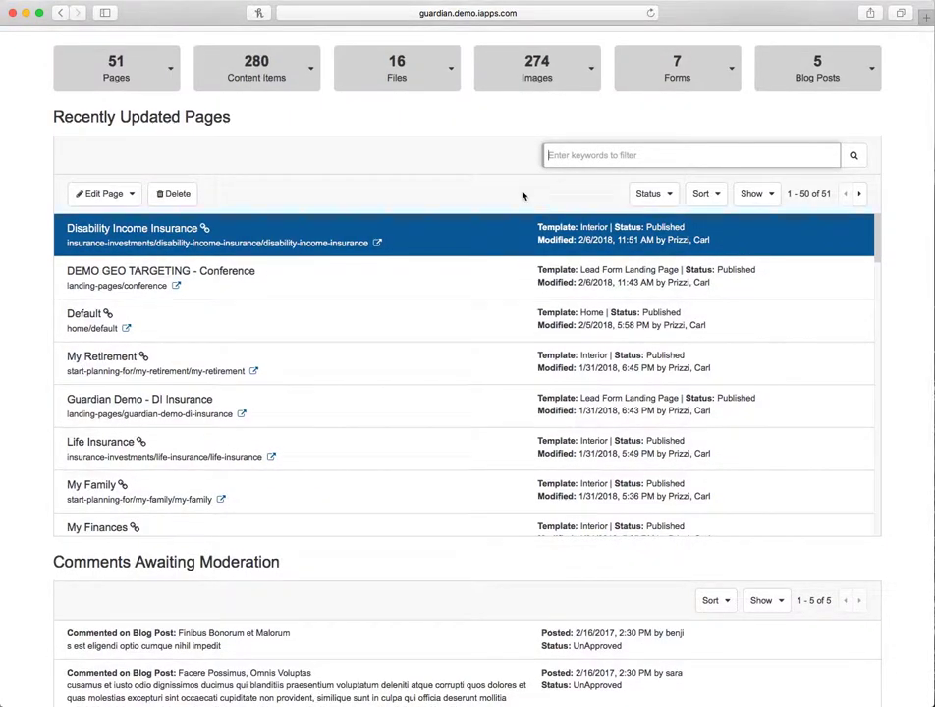
Step: Filter the recently updated pages by "Retirement" and select the My Retirement page
text(Retirement)
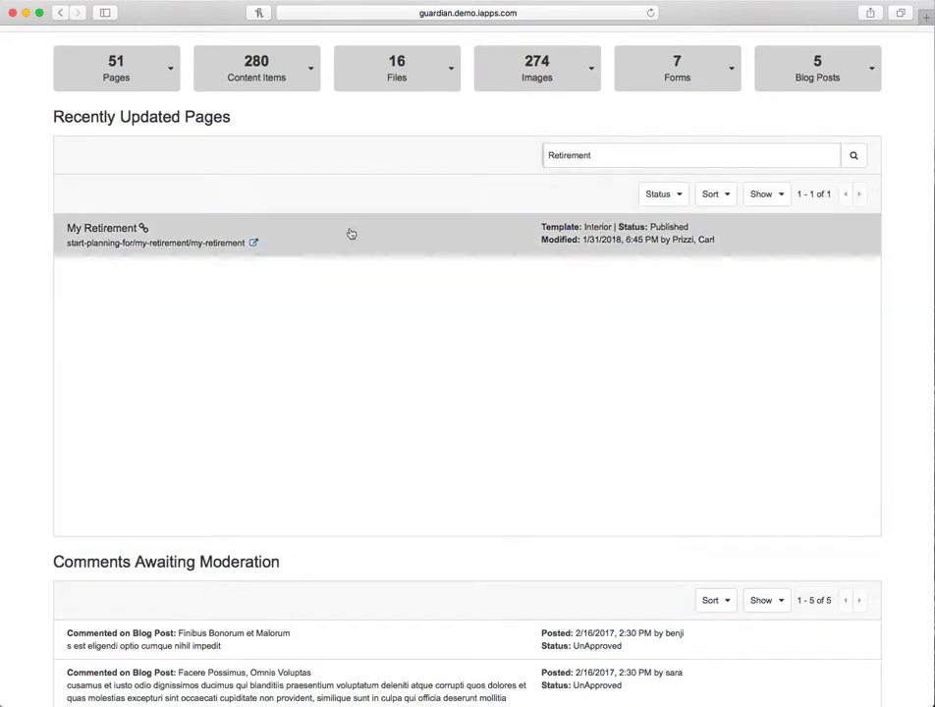
click(273, 253)
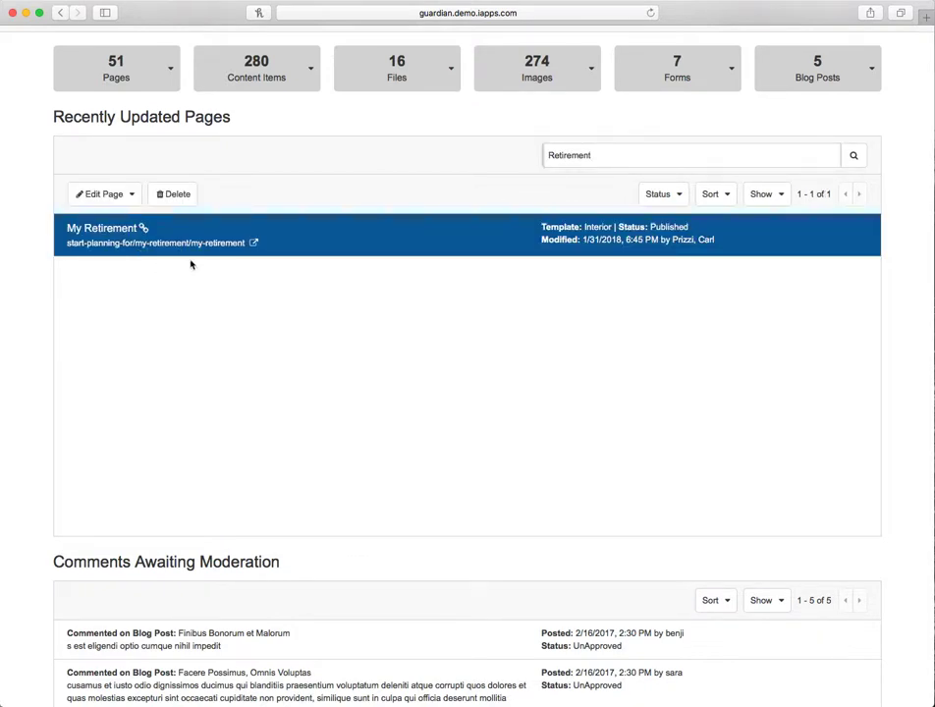
Step: Review the comments awaiting moderation, select the first one on Finibus Bonorum et Malorum, and check its additional actions
scroll(206, 260, down, 5)
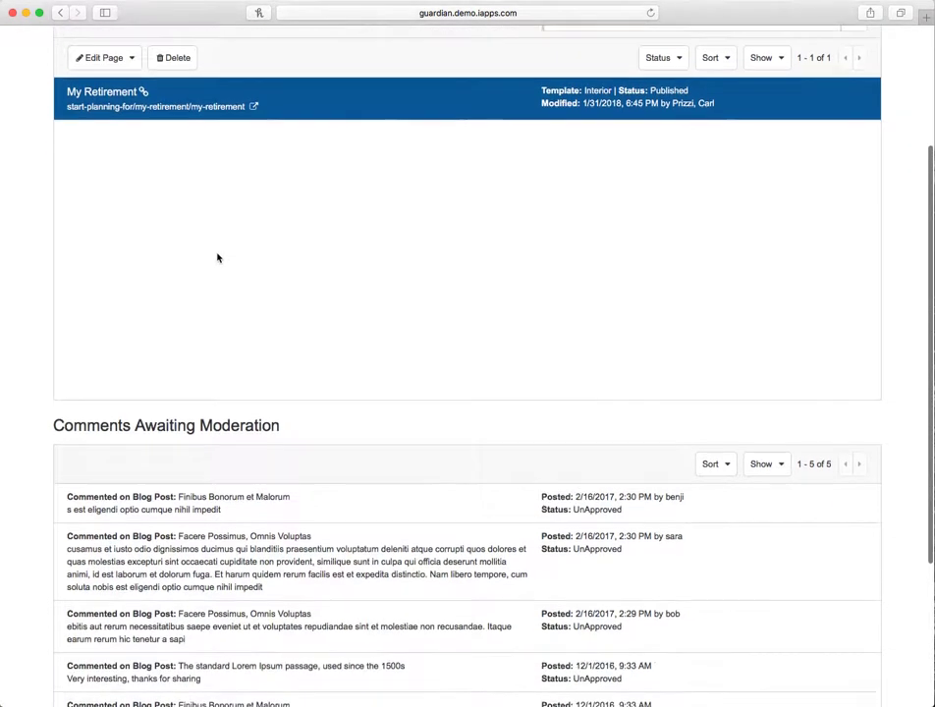
scroll(241, 257, down, 1)
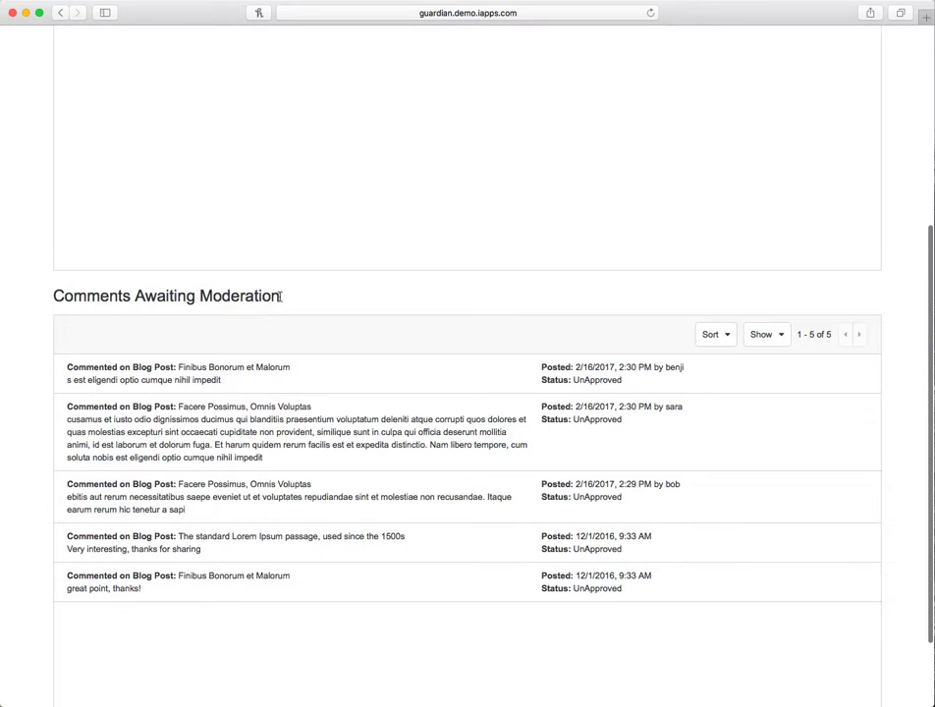
click(349, 384)
click(295, 446)
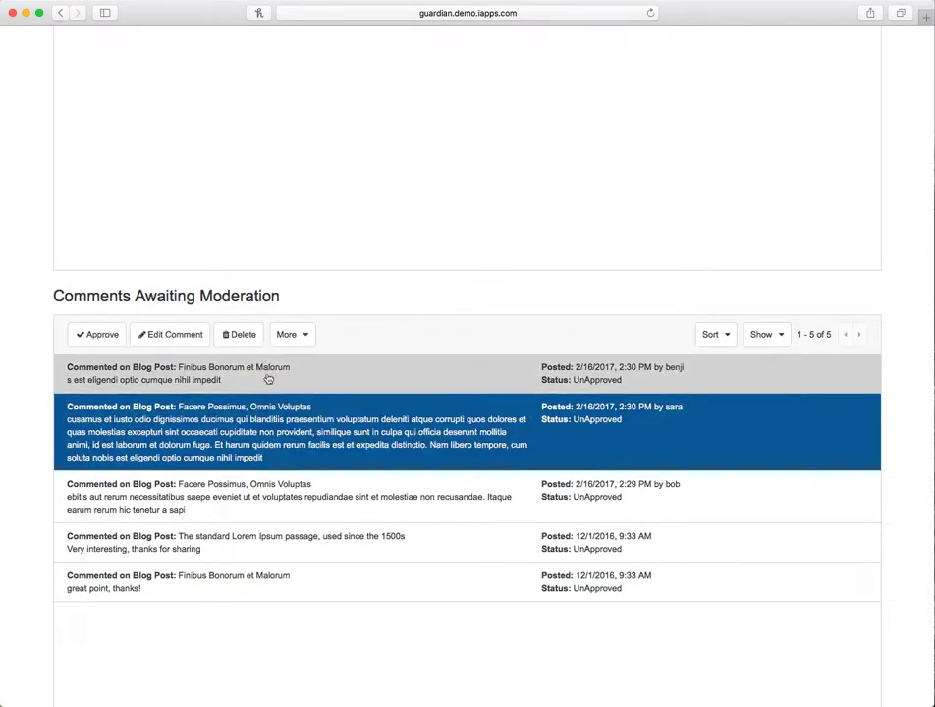
click(143, 371)
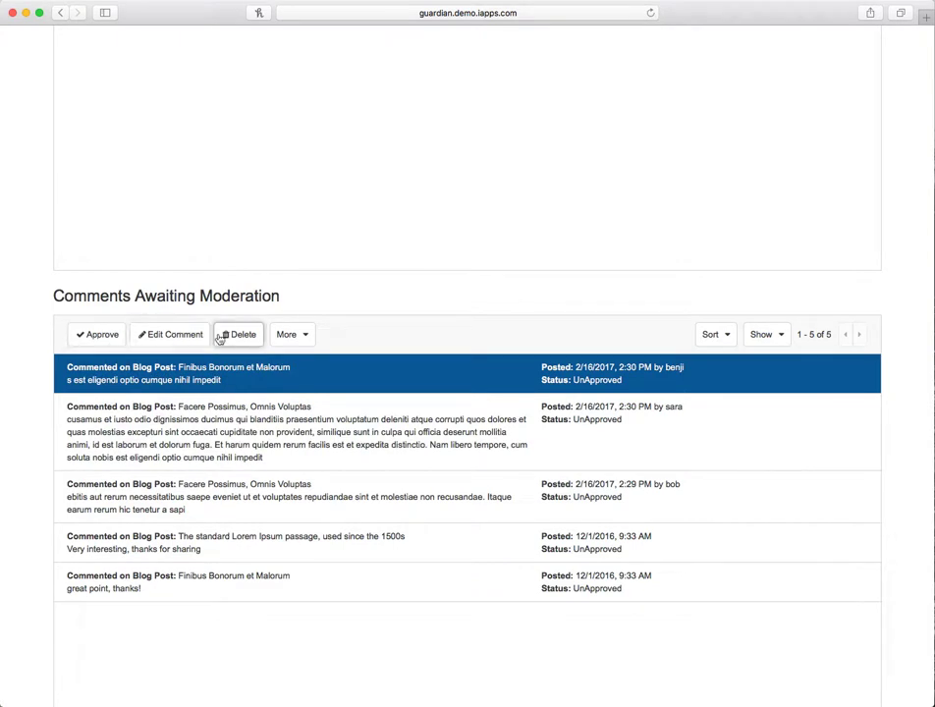
click(298, 336)
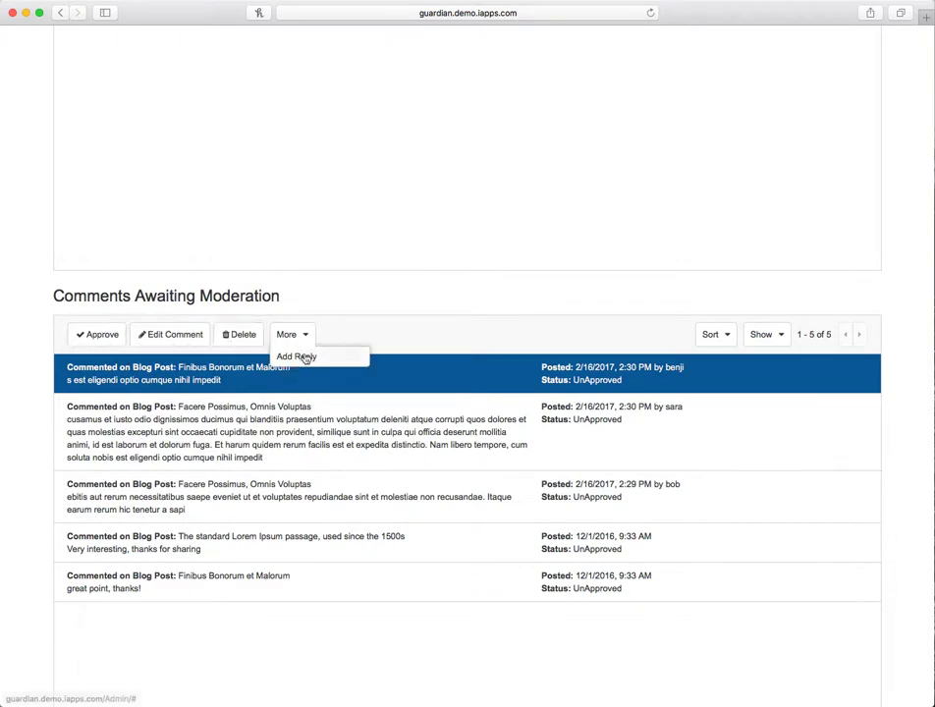
click(388, 295)
Step: Return to the dashboard's asset shortcuts and open the image library
scroll(397, 297, up, 3)
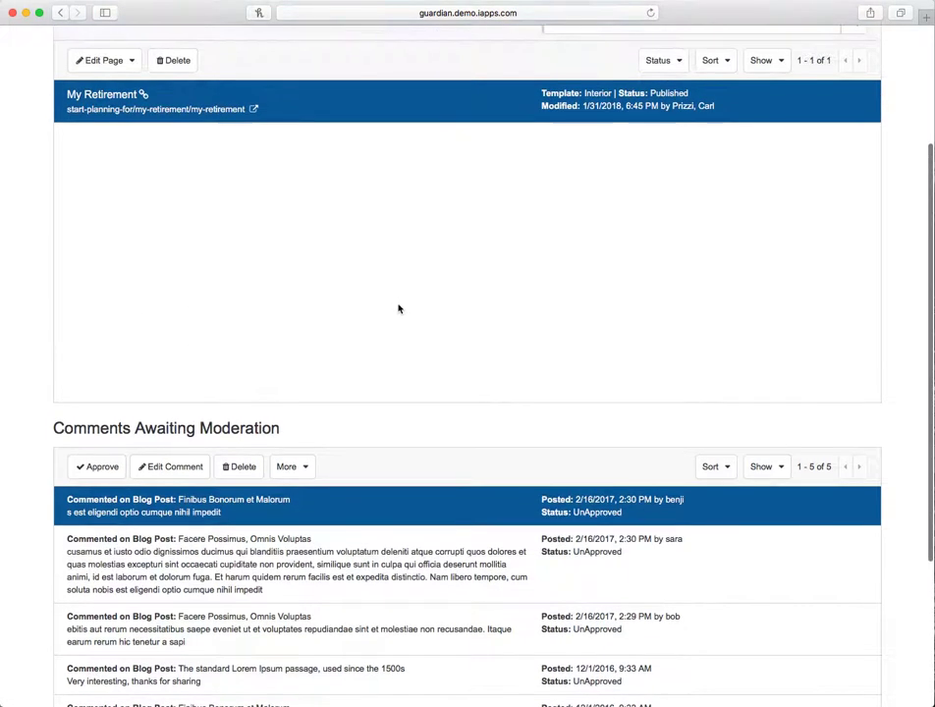
scroll(398, 308, up, 4)
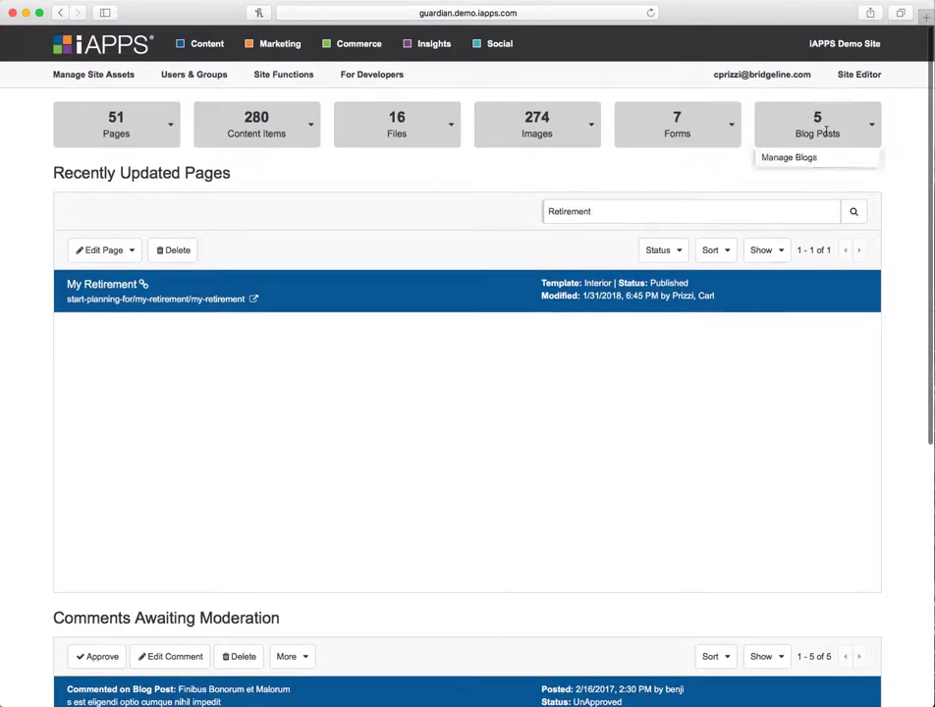
mouse_move(555, 136)
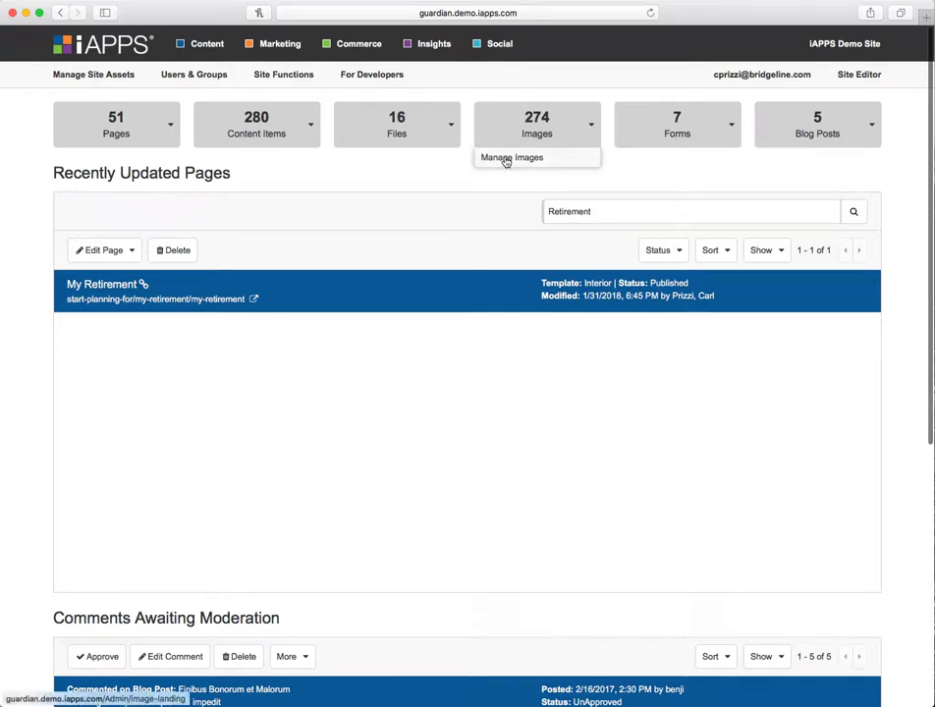
click(504, 161)
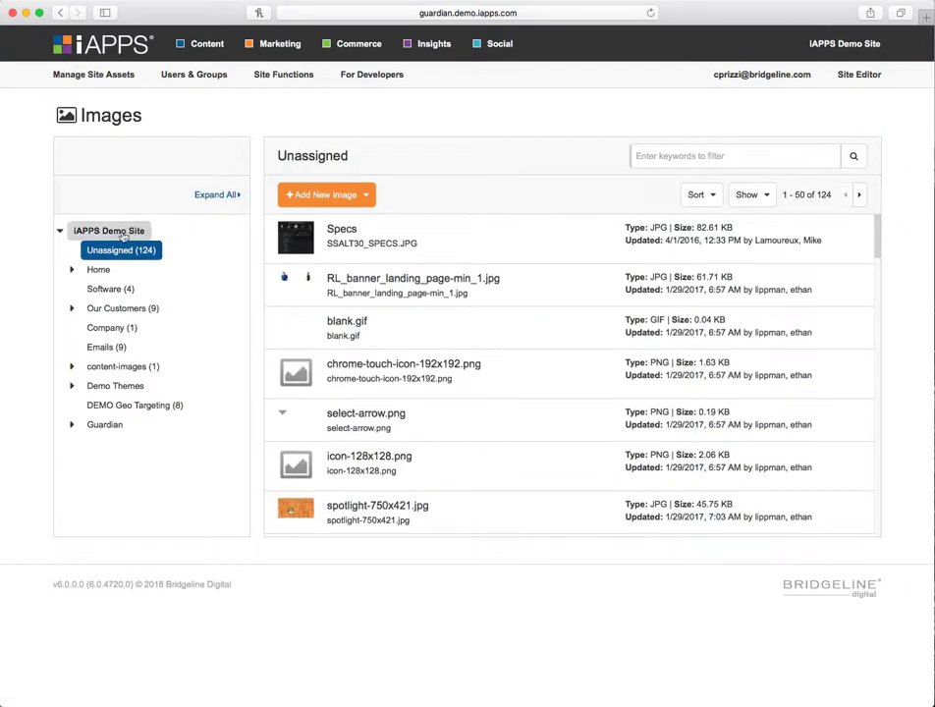
Step: Create a folder named Test under Home in the image library and check the options for adding images to it
click(70, 271)
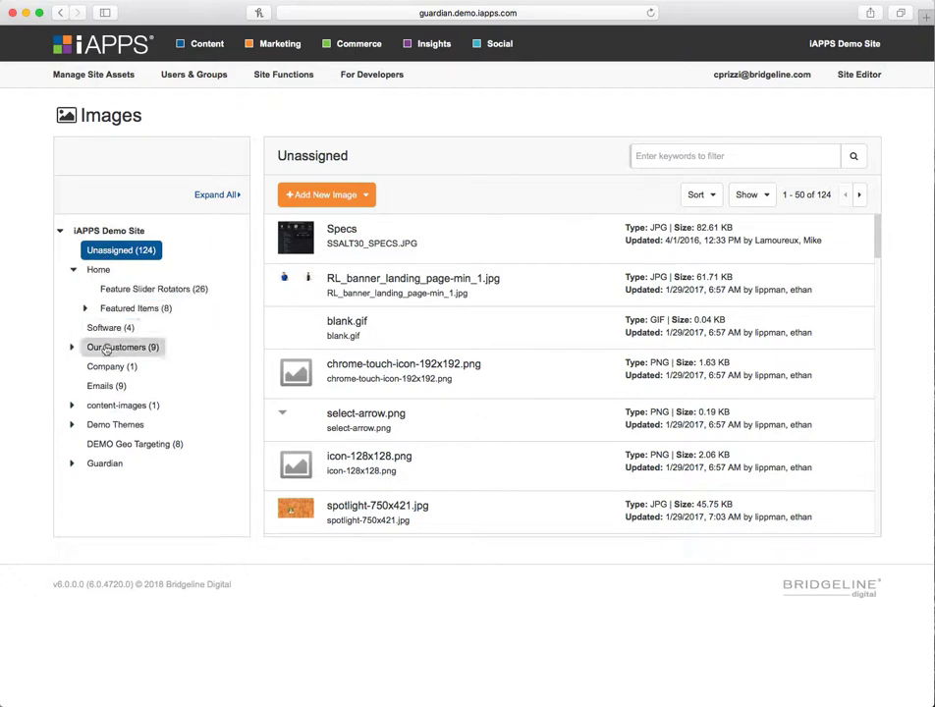
click(98, 269)
click(73, 155)
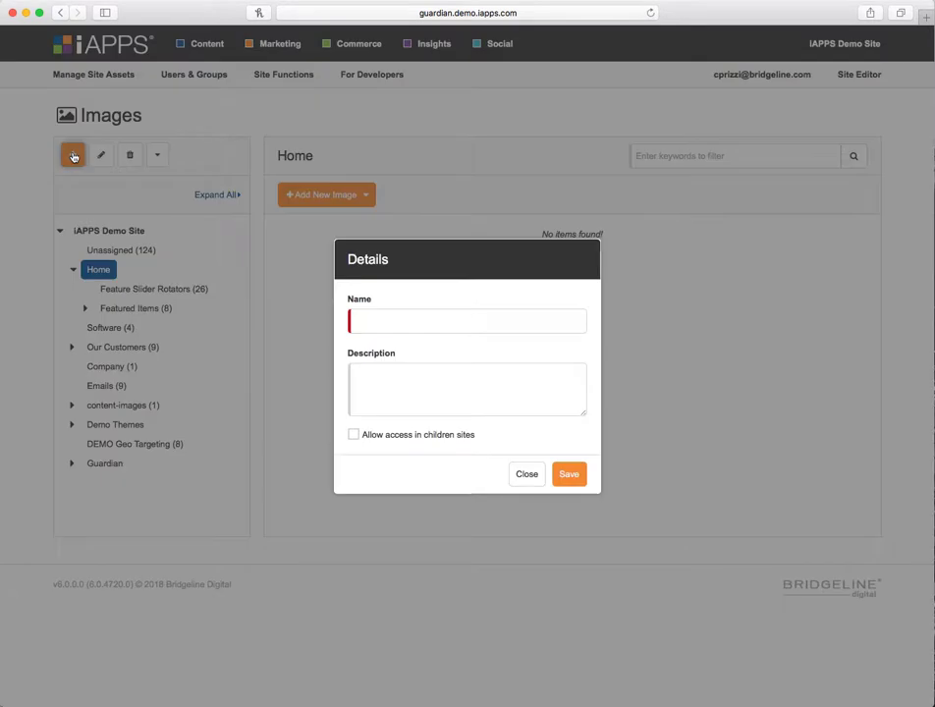
text(Test)
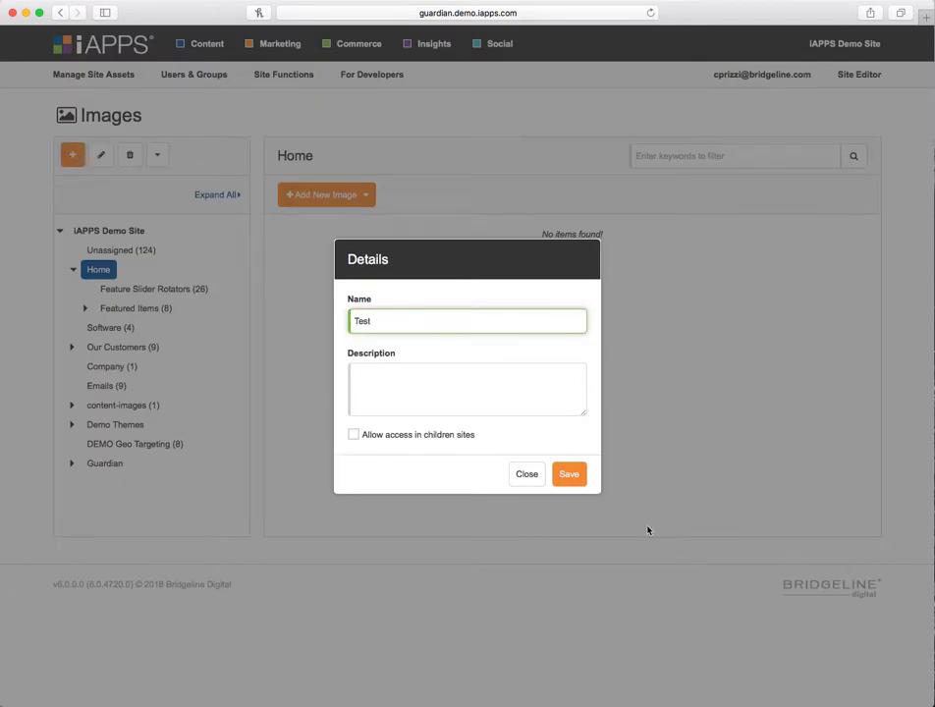
click(570, 476)
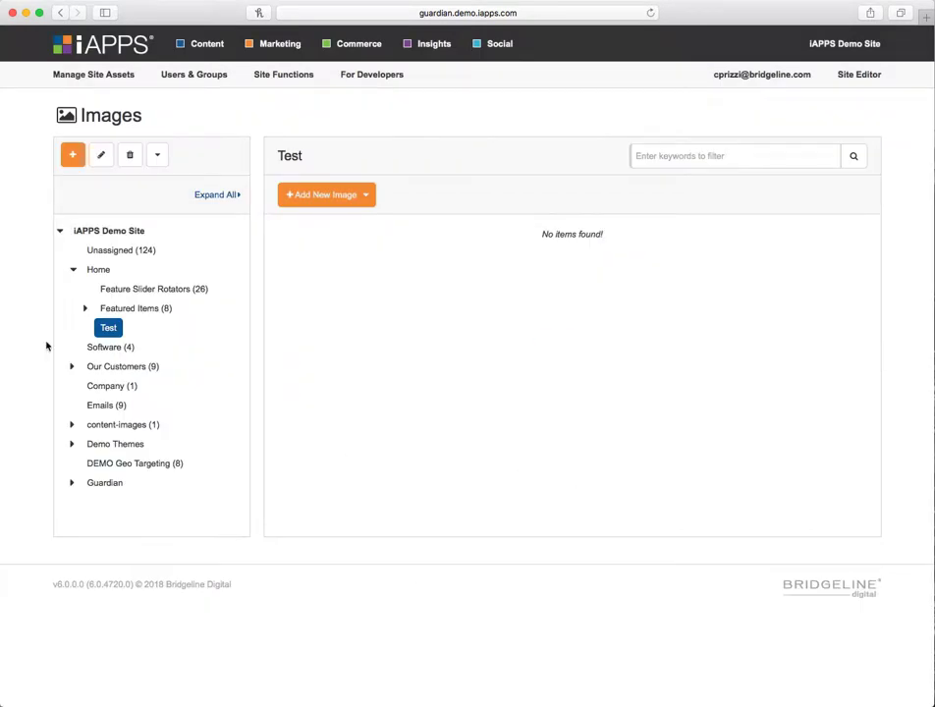
click(338, 195)
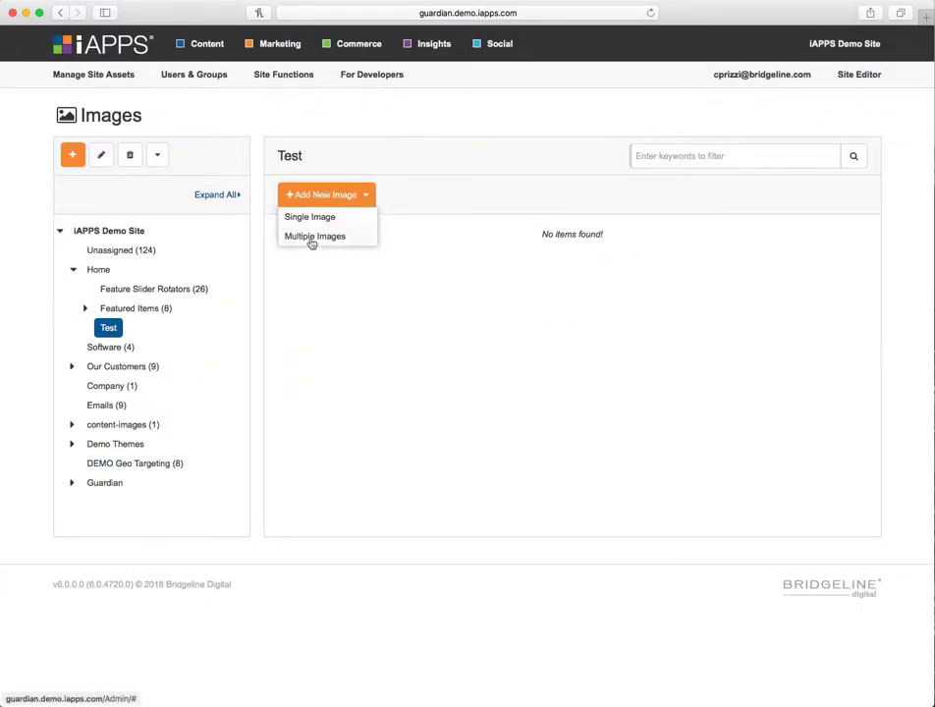
click(279, 284)
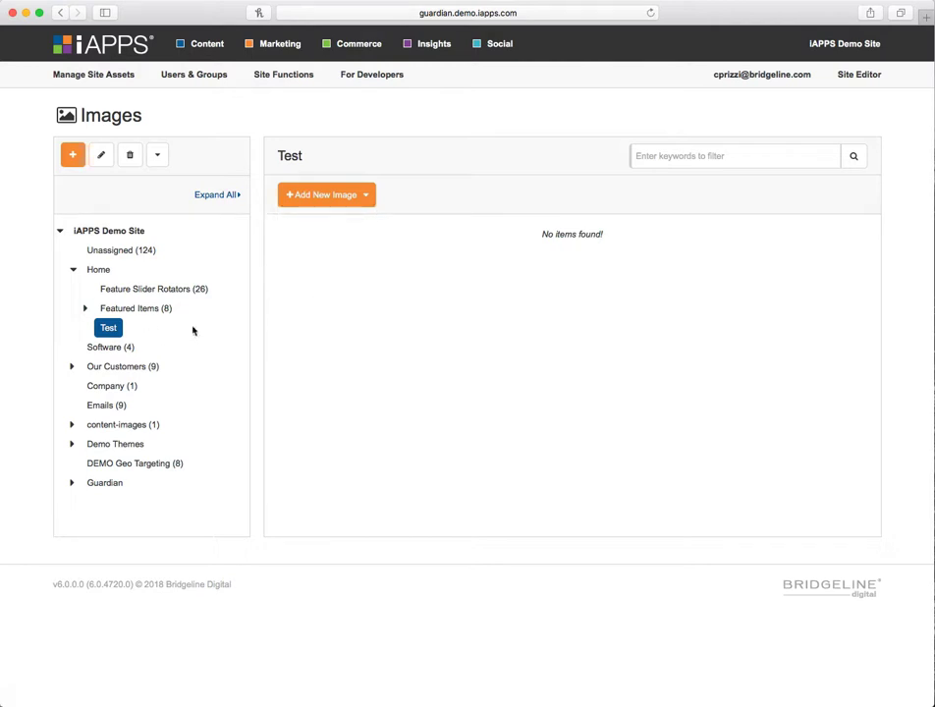
Step: Open the Featured Items image folder under Home and select experience-banner.gif
click(110, 309)
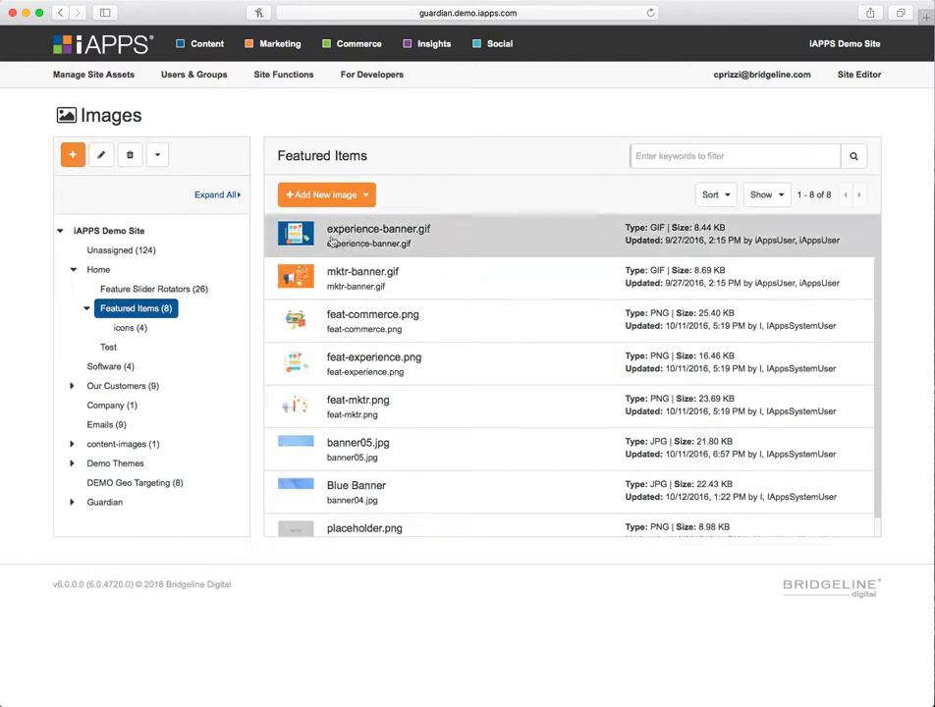
click(319, 269)
click(354, 235)
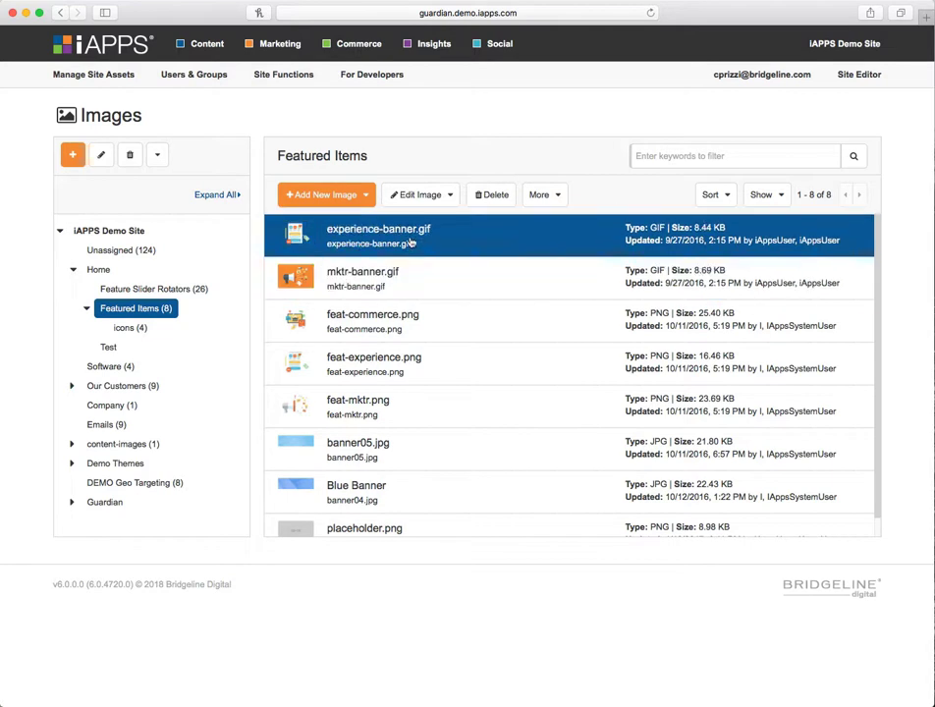
Step: Pick the Blog and Innovation tags in the properties of experience-banner.gif and close the file details without saving
click(447, 197)
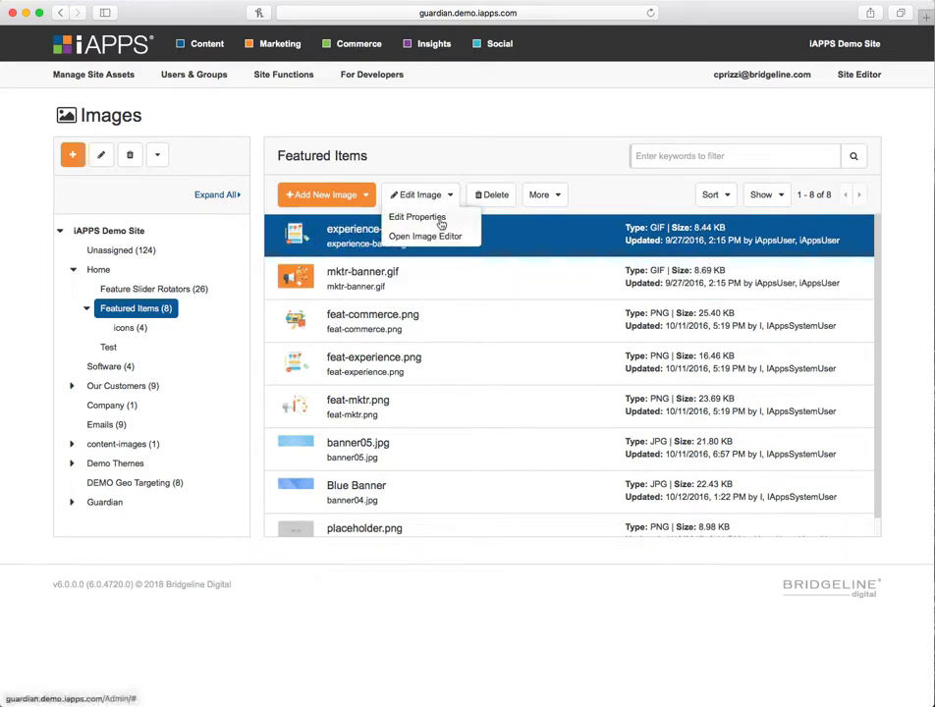
click(422, 217)
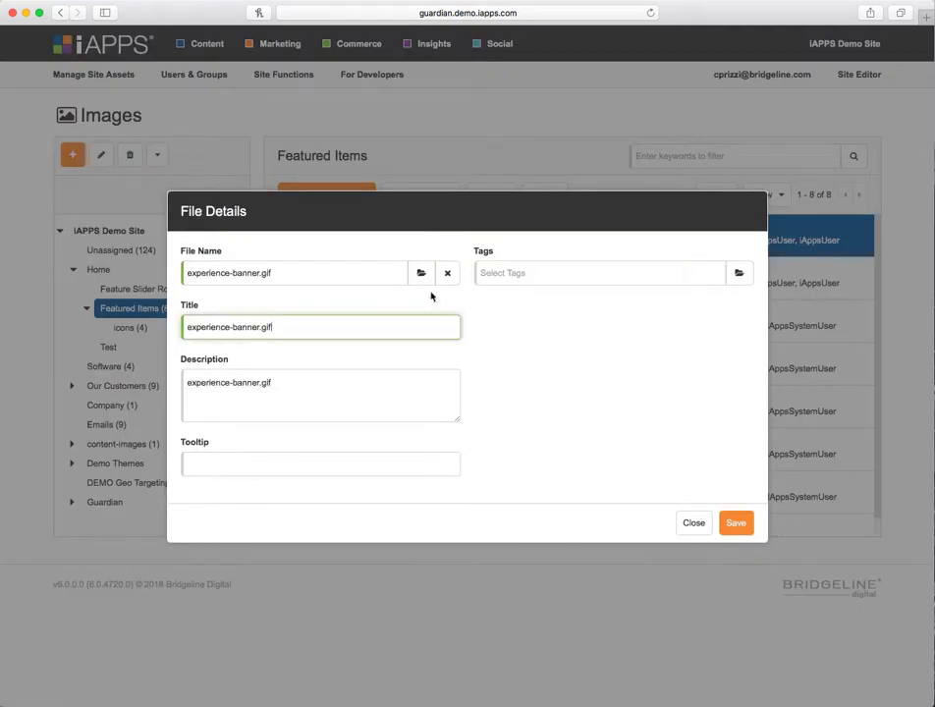
click(744, 277)
click(289, 261)
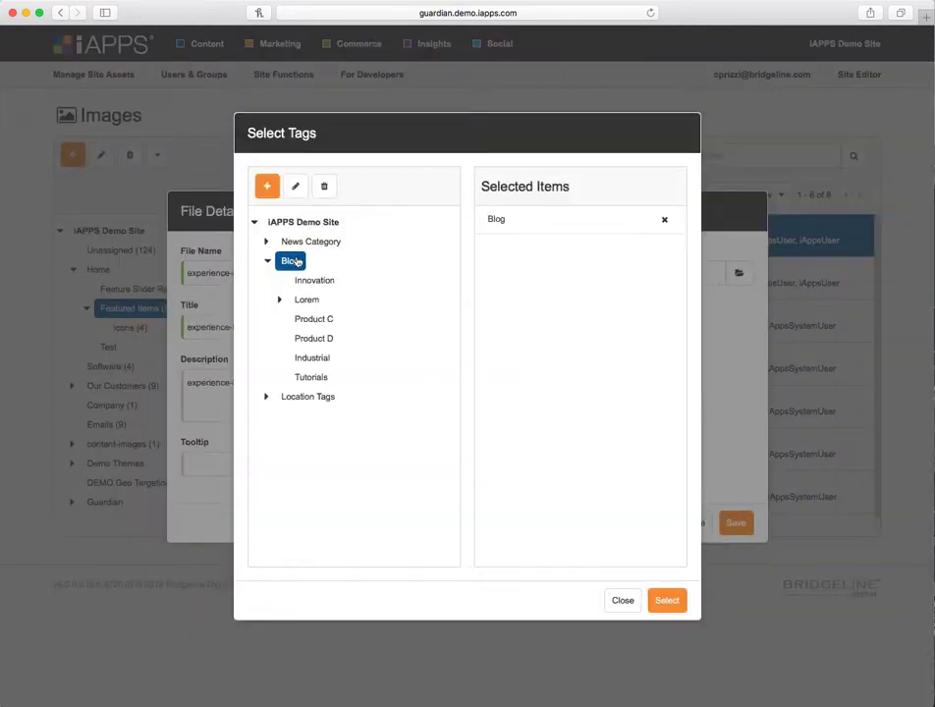
click(316, 281)
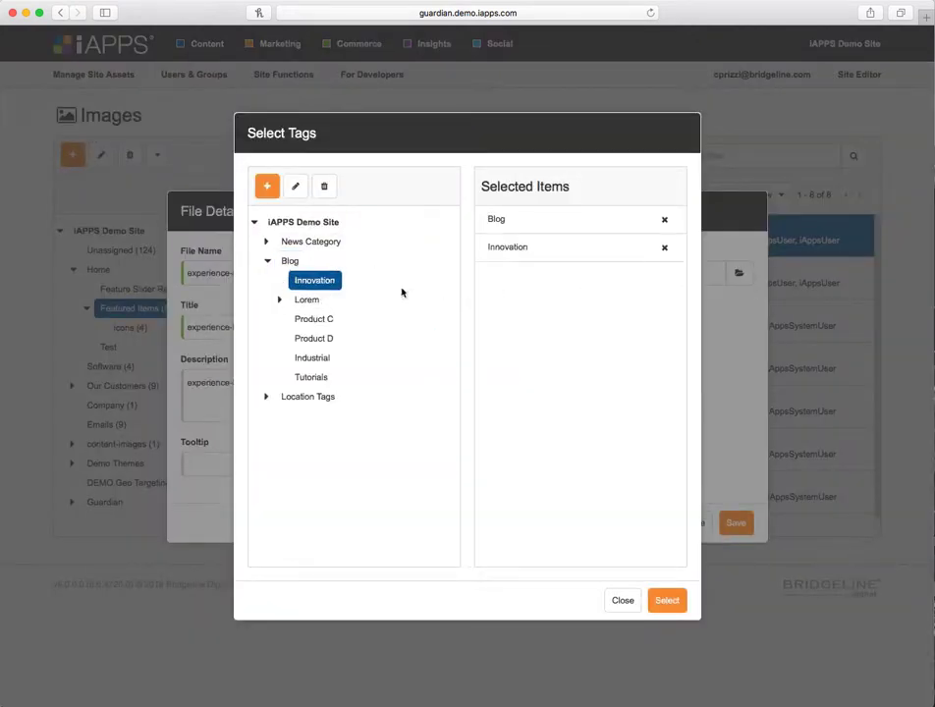
click(666, 600)
click(694, 522)
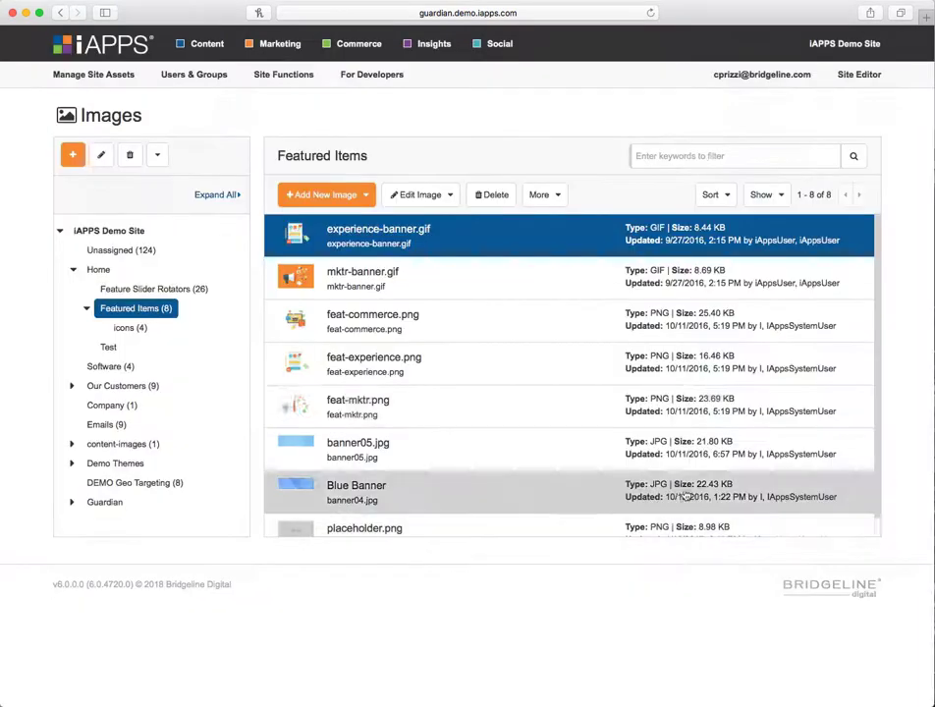
Step: Frame a crop area of about 311 by 229 on experience-banner.gif in the image editor and close it without saving
click(442, 197)
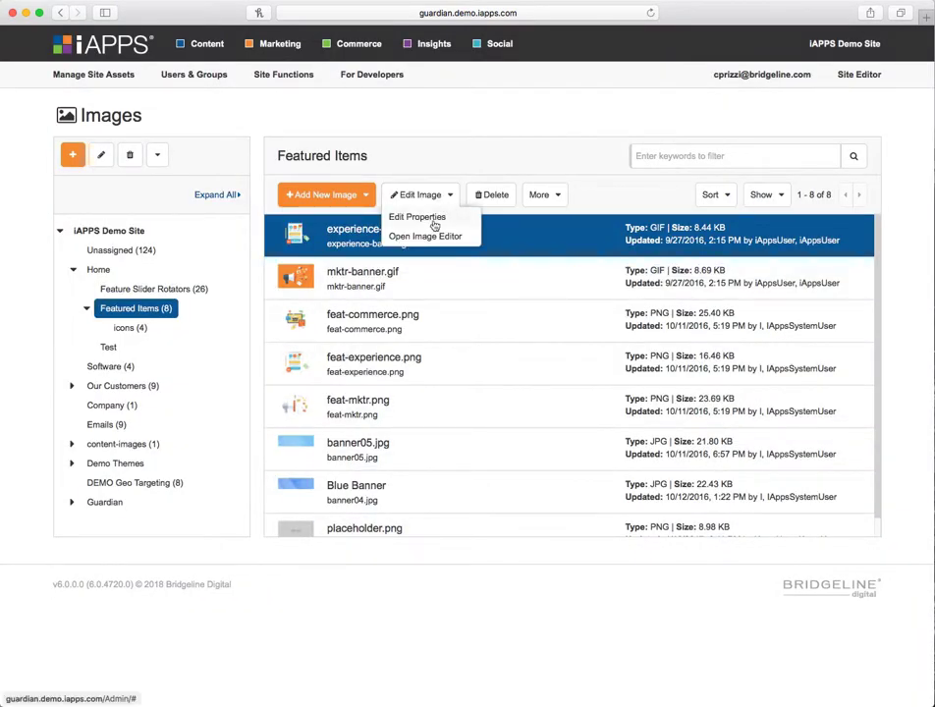
click(420, 238)
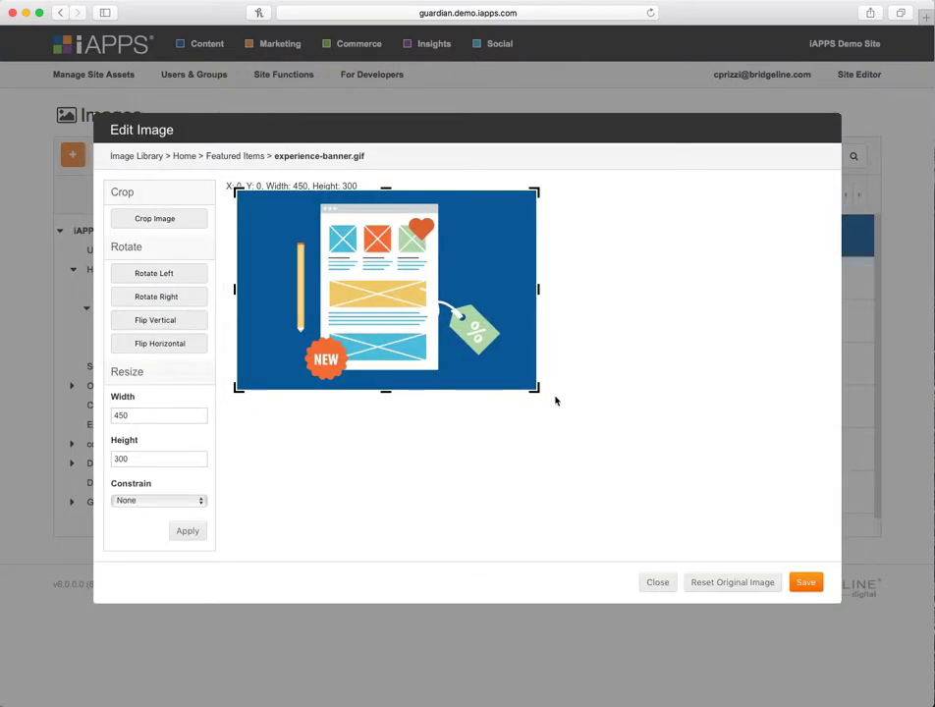
drag(538, 388, 445, 344)
drag(334, 246, 381, 264)
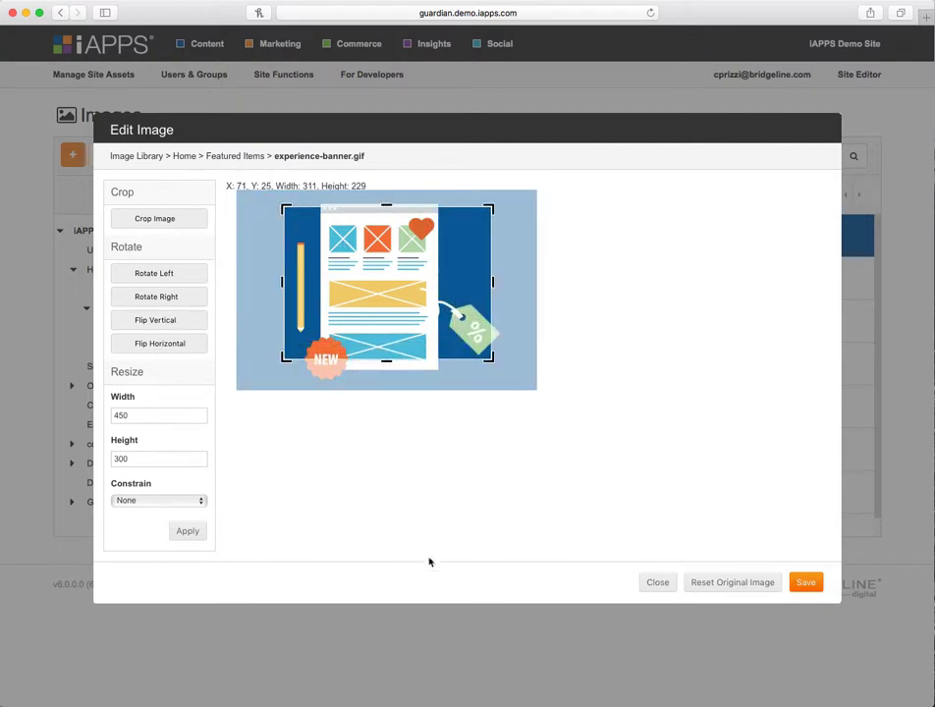
click(657, 582)
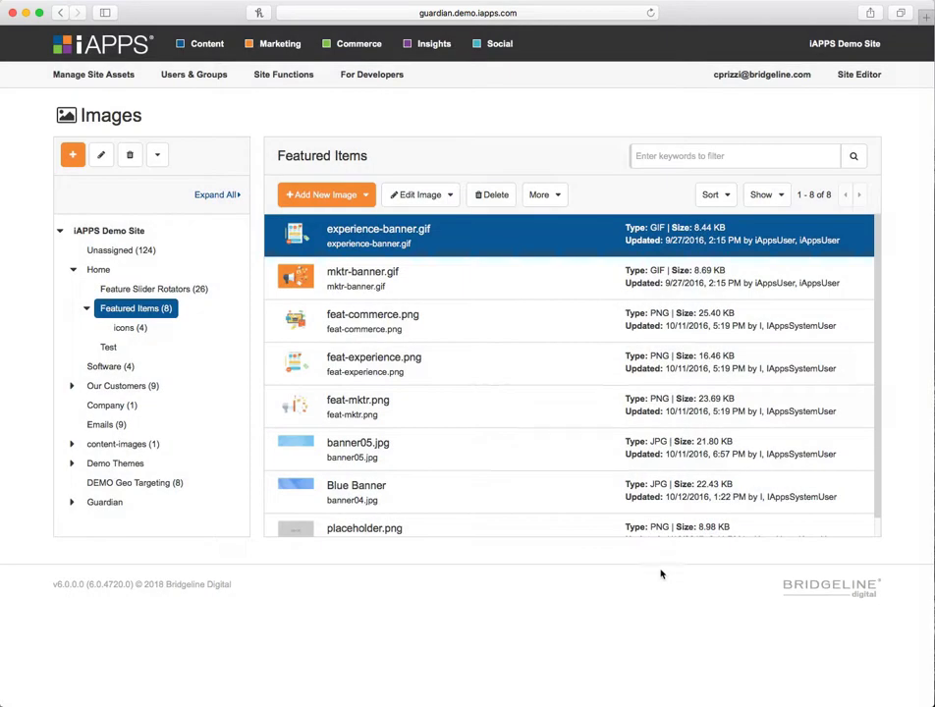
Step: Open the site's home page in the Site Editor and look over its content
click(884, 78)
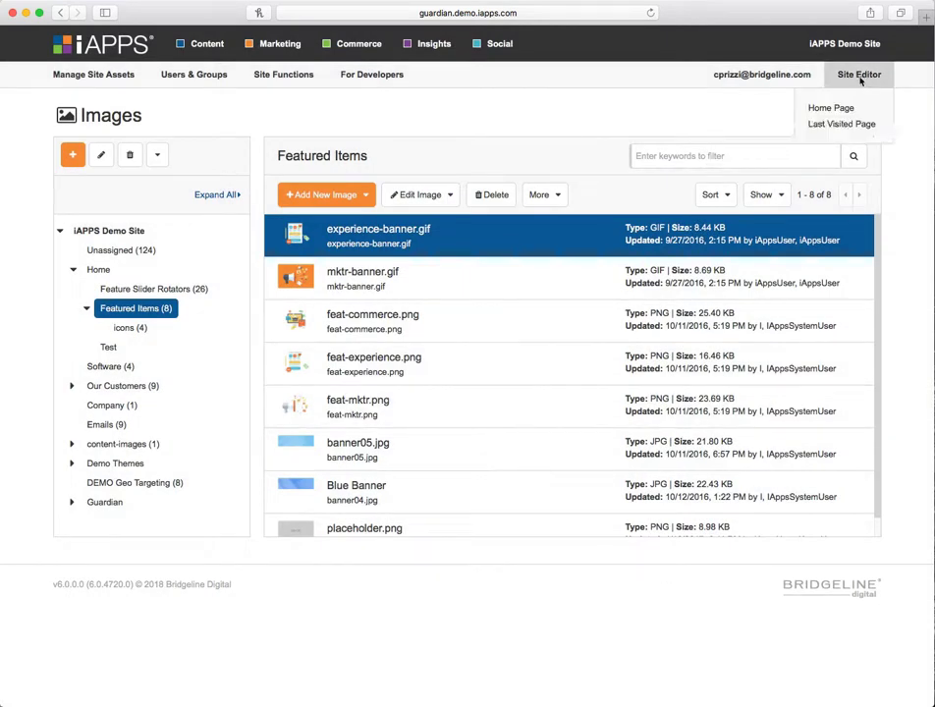
click(831, 109)
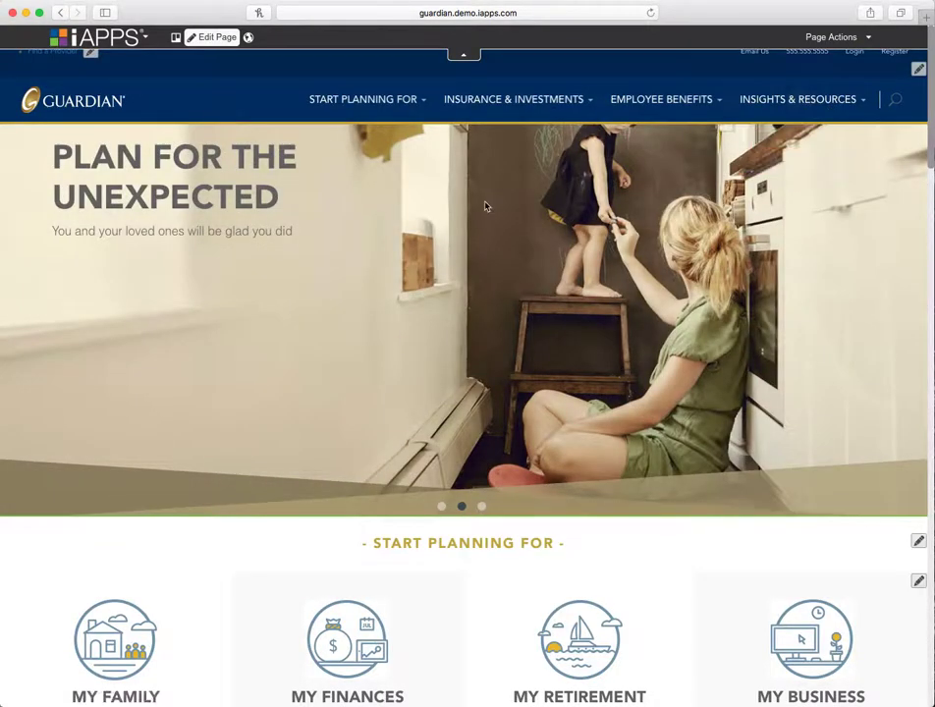
scroll(488, 206, down, 4)
scroll(482, 212, down, 5)
scroll(482, 211, up, 9)
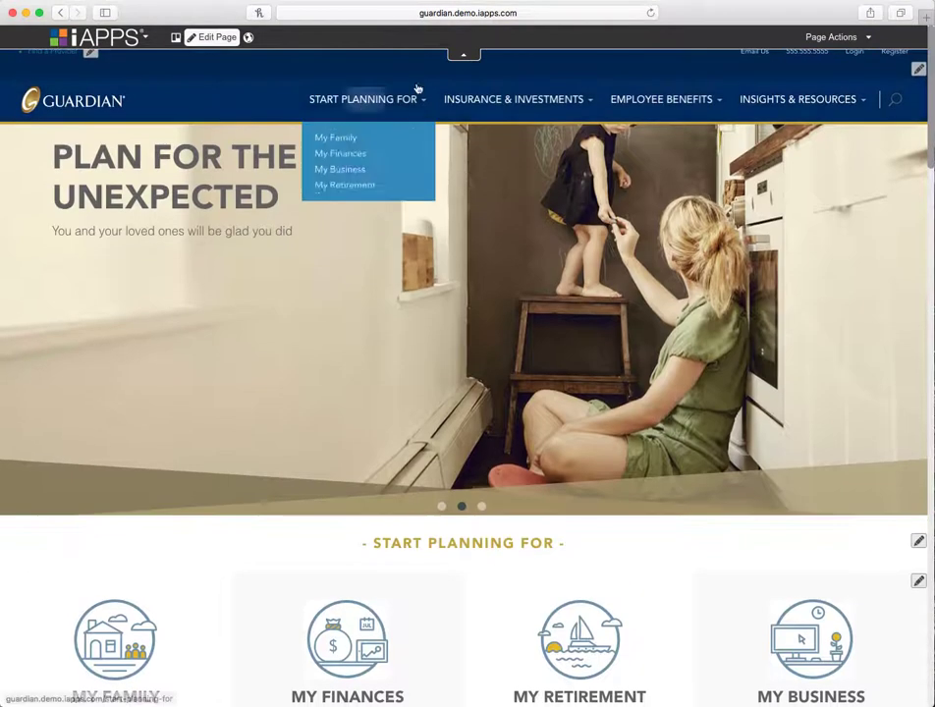
Step: Open the Life Insurance page under Insurance & Investments and look at its banner
mouse_move(507, 91)
click(508, 145)
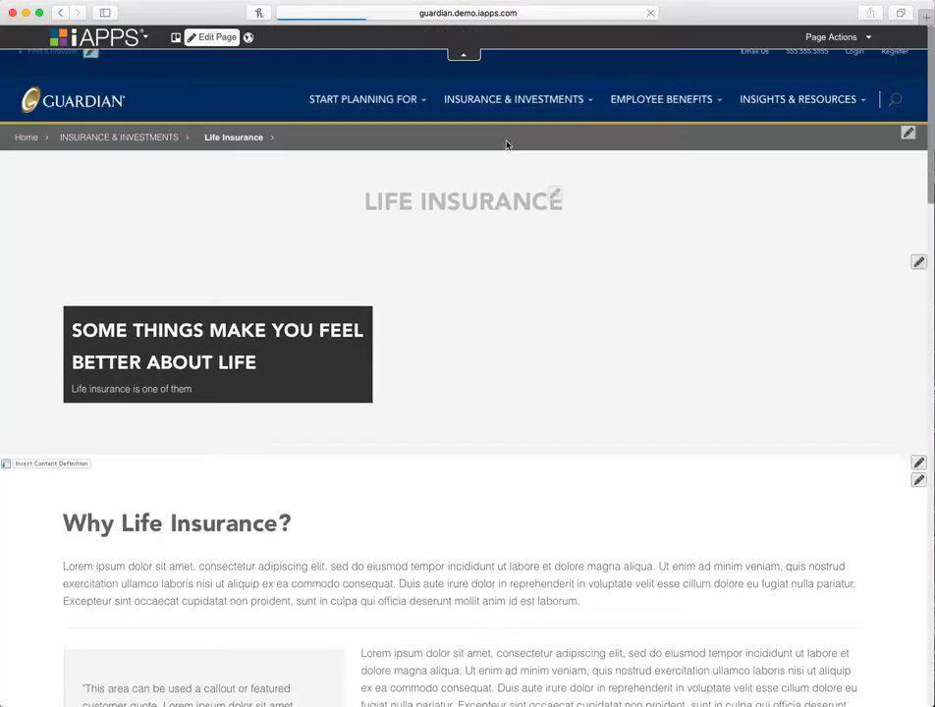
scroll(658, 173, down, 4)
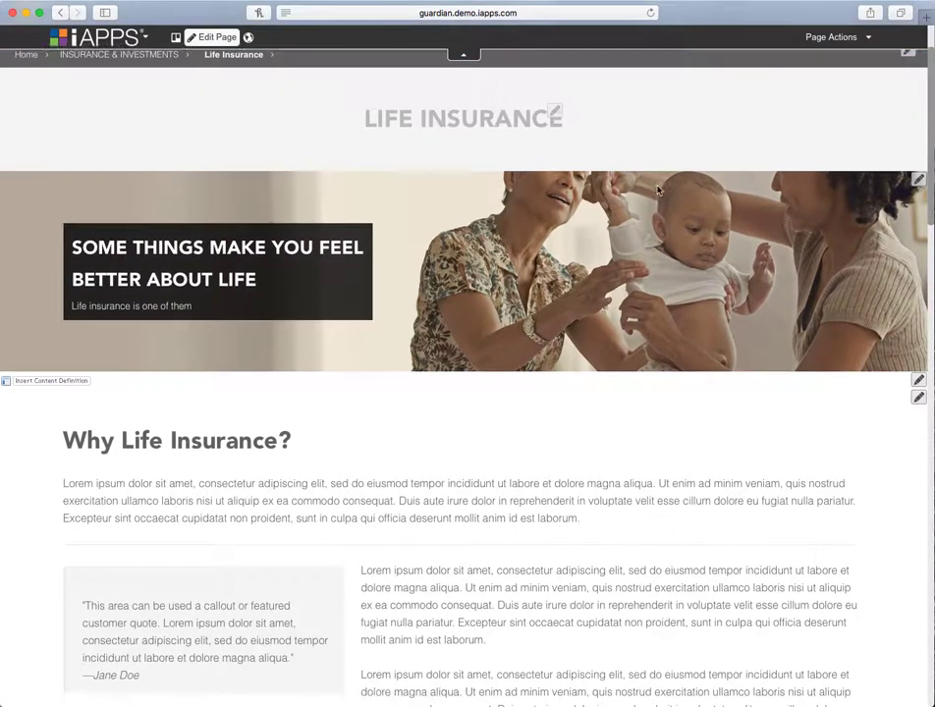
scroll(657, 190, up, 4)
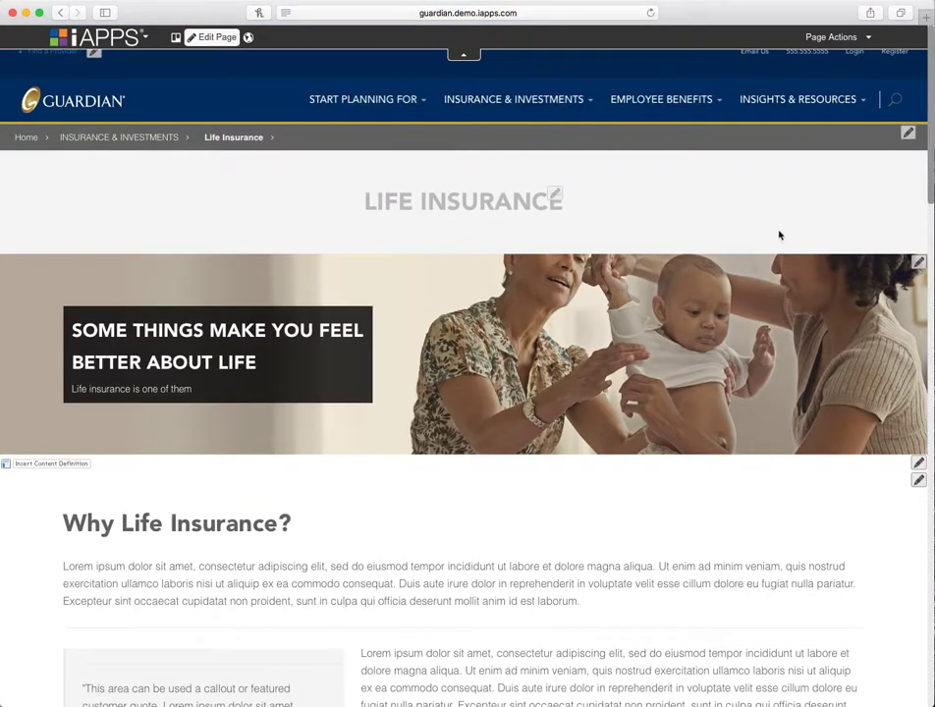
Step: Toggle the editor toolbar off and back on, and examine the editable content areas of the Life Insurance page
click(471, 59)
click(467, 33)
scroll(805, 346, down, 2)
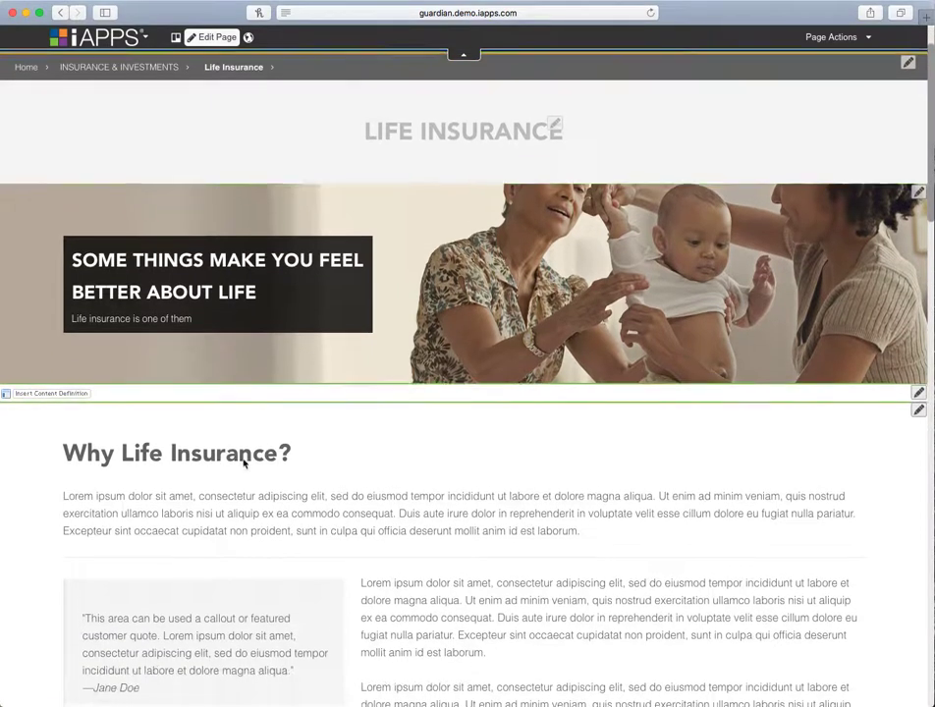
scroll(289, 500, down, 2)
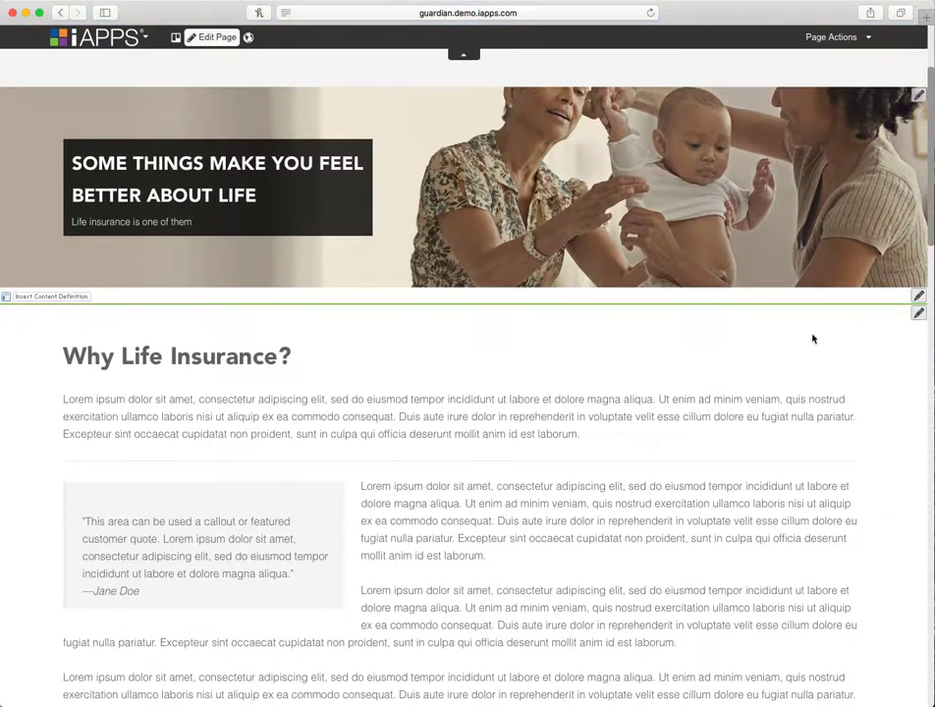
scroll(841, 343, down, 9)
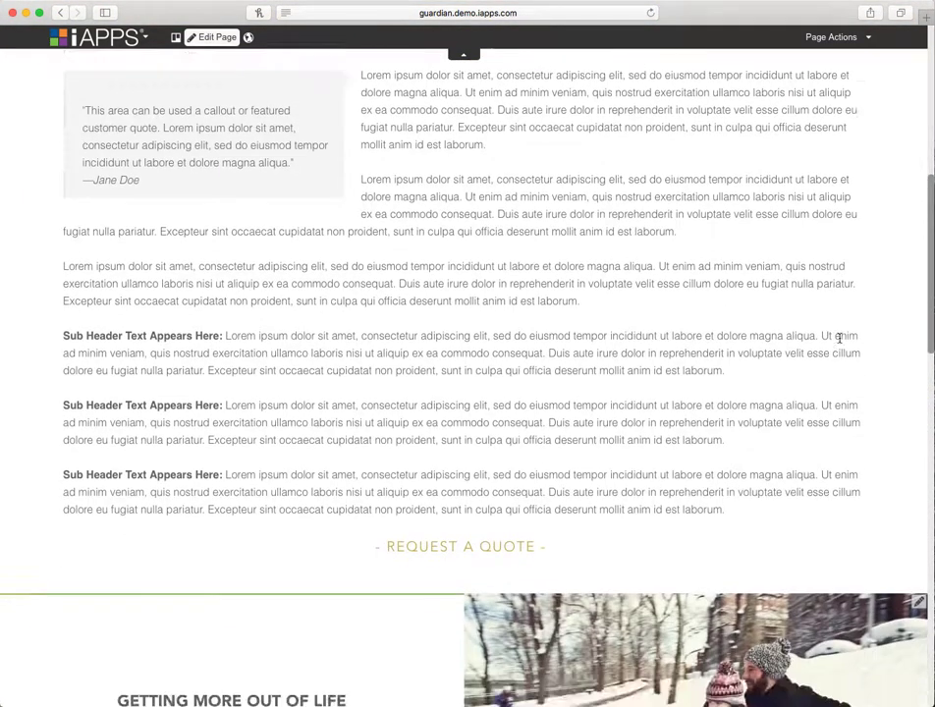
scroll(839, 339, up, 12)
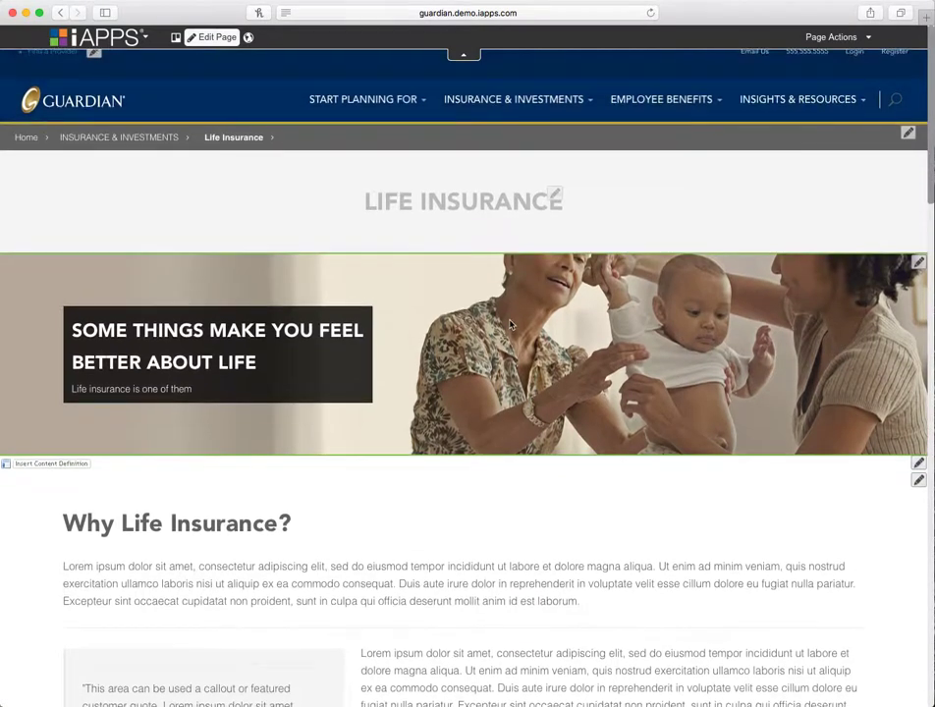
Step: Edit the Life Insurance banner: append "and add sa dosa das das dsasaf" to its description, set the text position to right, and save
click(918, 263)
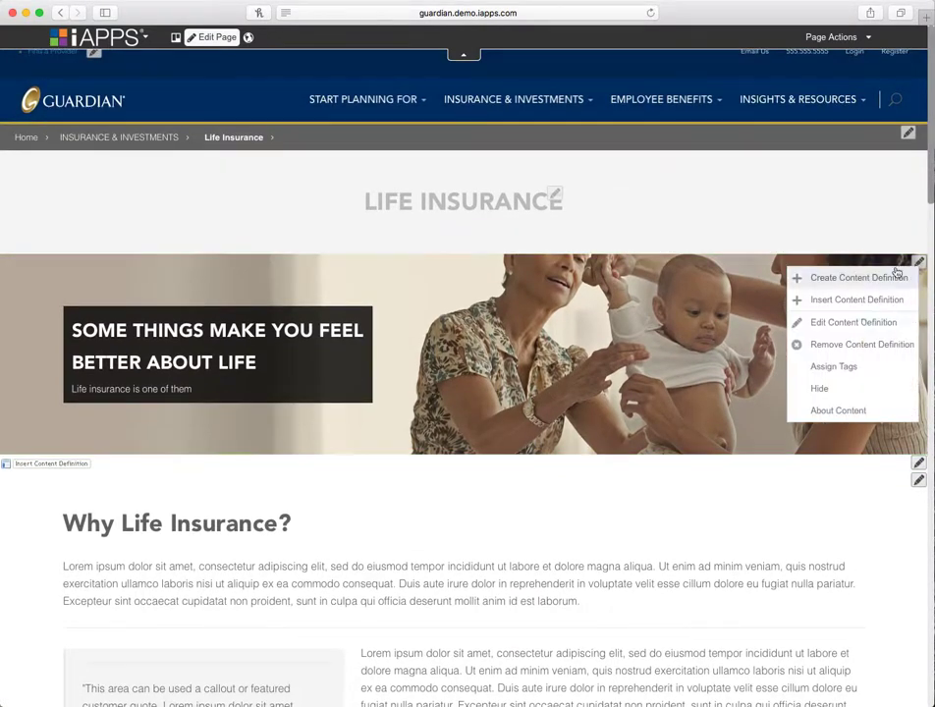
click(850, 326)
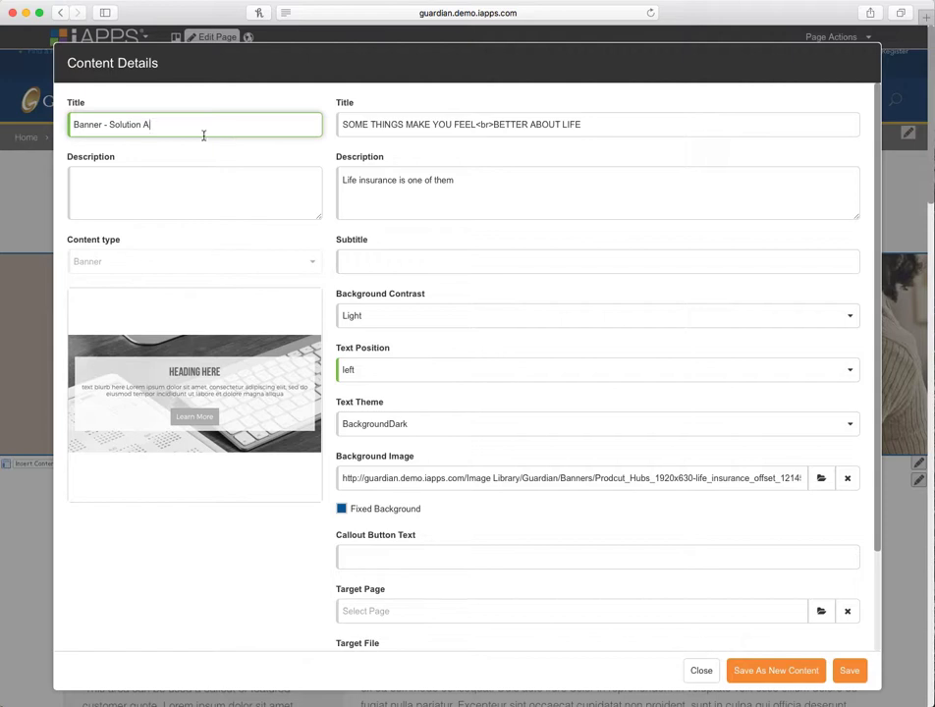
click(420, 125)
click(446, 188)
text(and add sa dosa das das dsasaf)
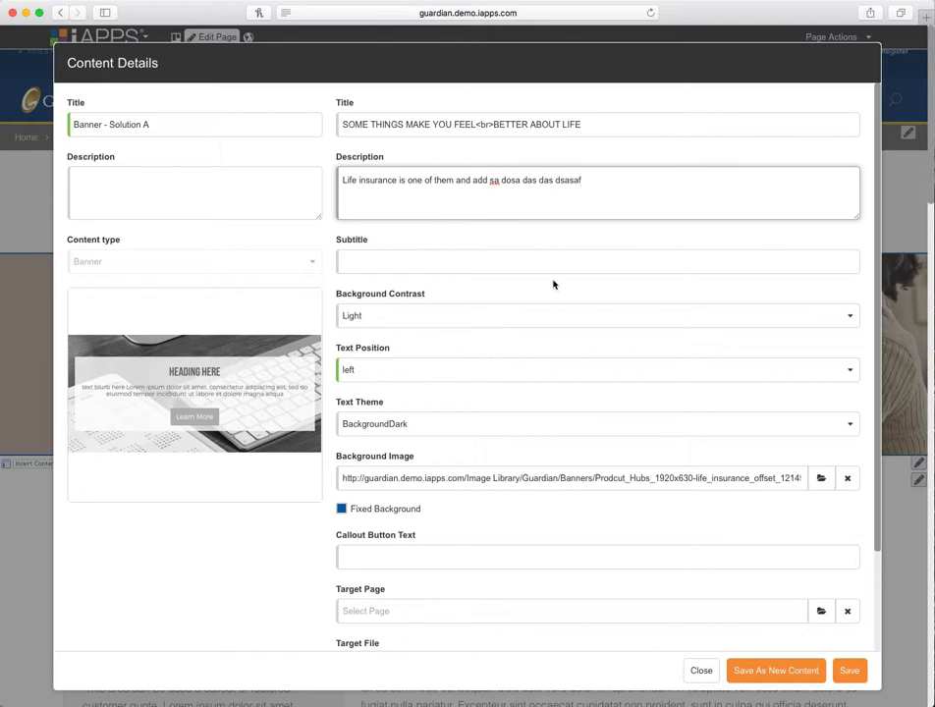
click(355, 375)
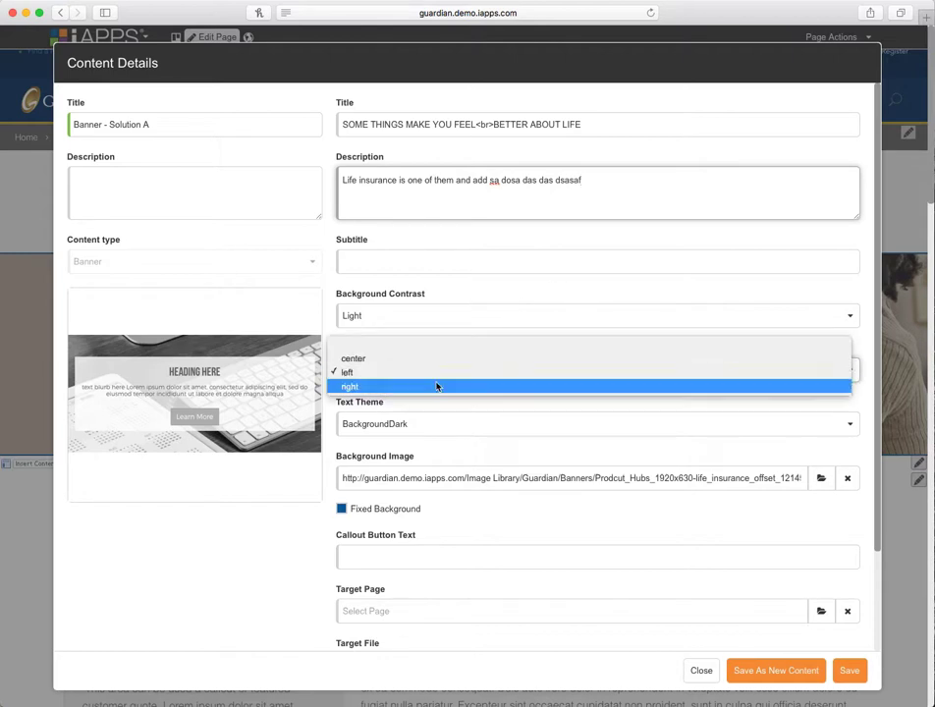
click(398, 387)
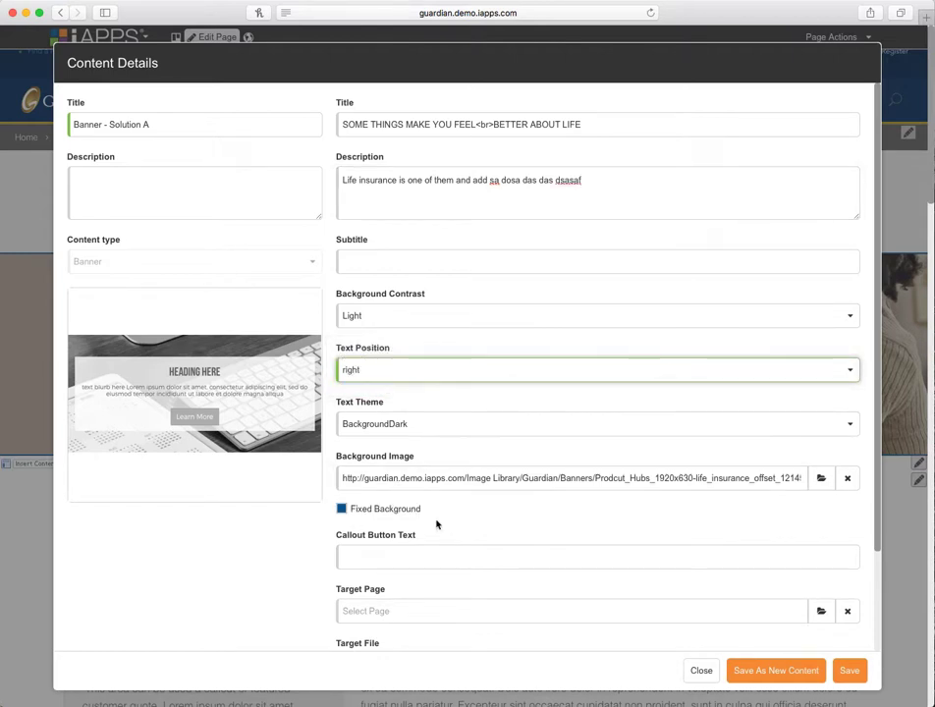
click(848, 669)
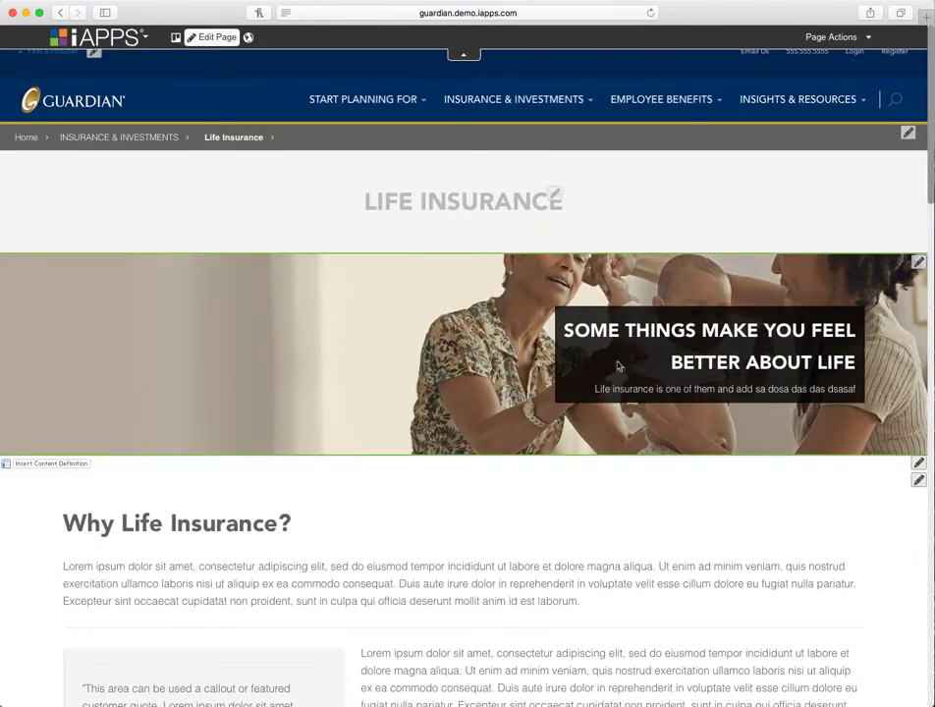
Step: Edit the "Why Life Insurance?" text, colouring its opening paragraph orange and setting the paragraph's font size to 18px
scroll(658, 403, down, 4)
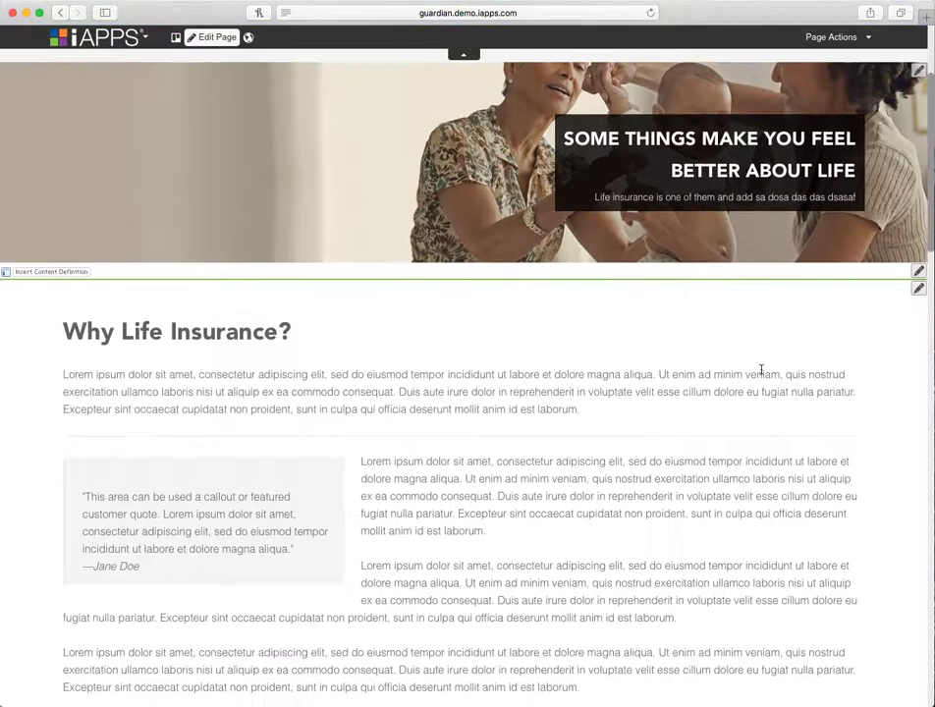
click(918, 289)
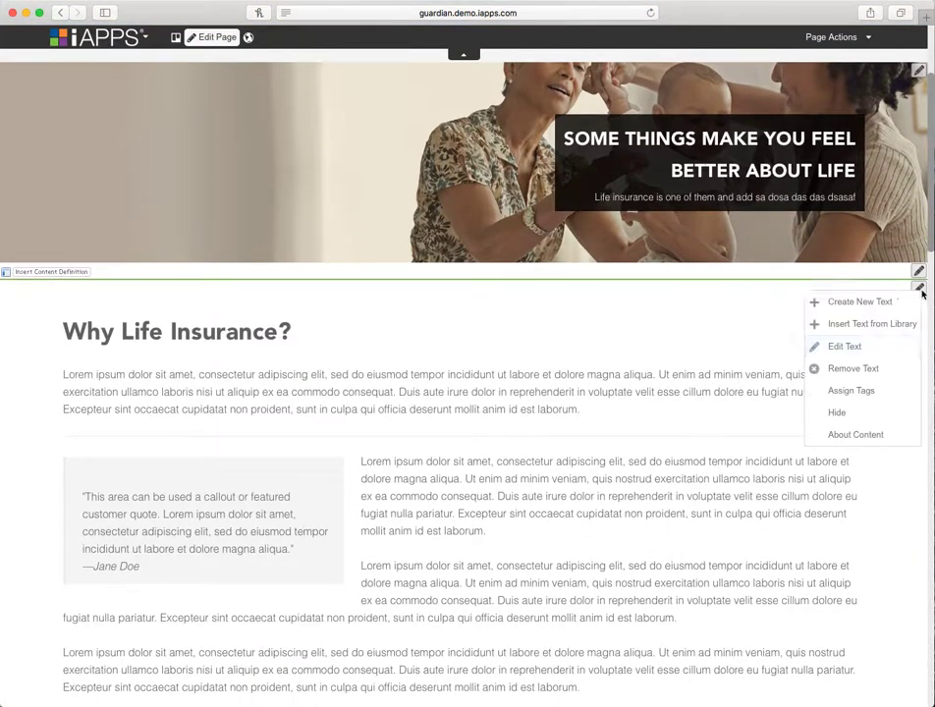
click(845, 348)
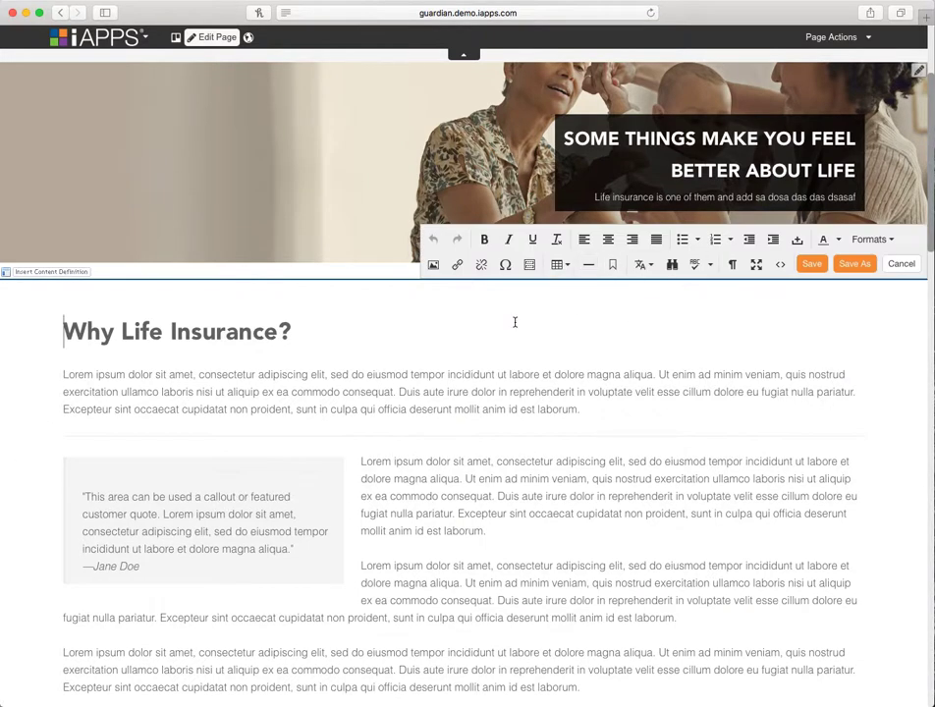
scroll(592, 377, down, 1)
drag(570, 389, 65, 354)
click(837, 219)
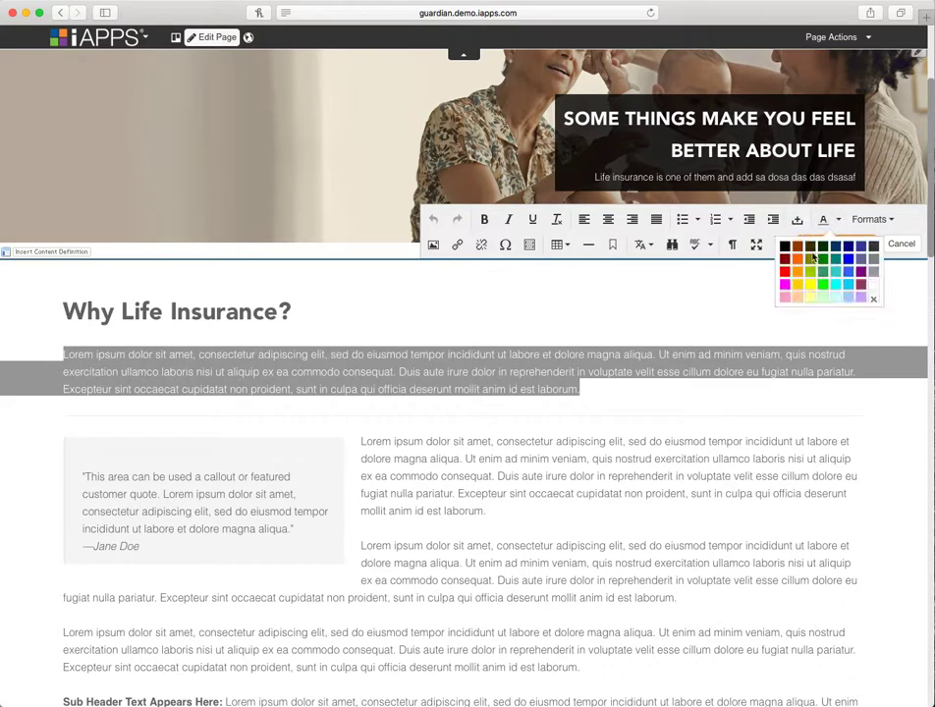
click(800, 260)
click(879, 220)
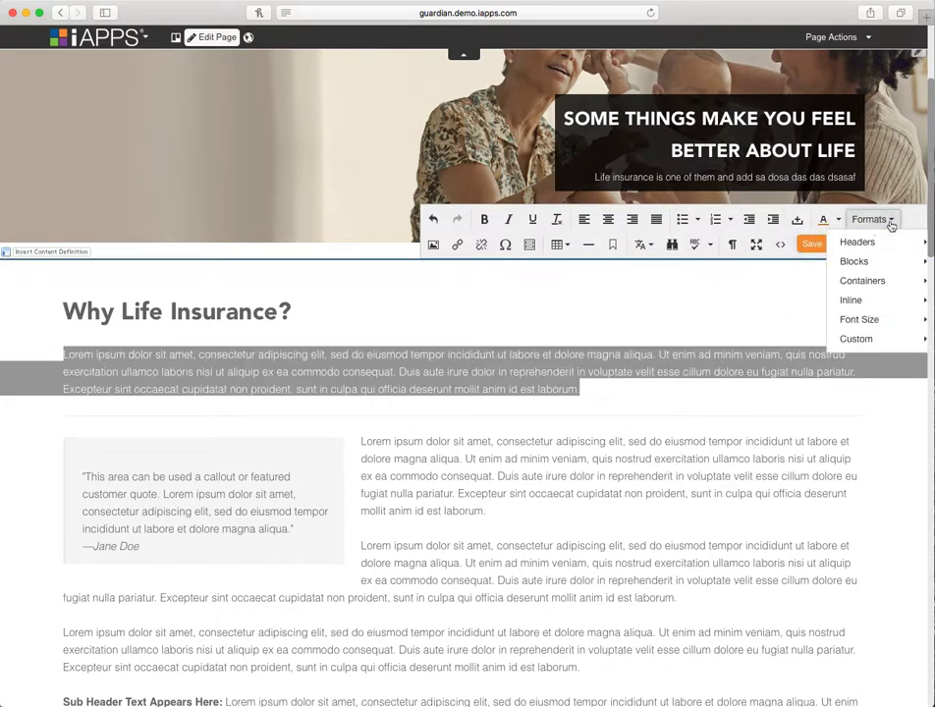
mouse_move(852, 339)
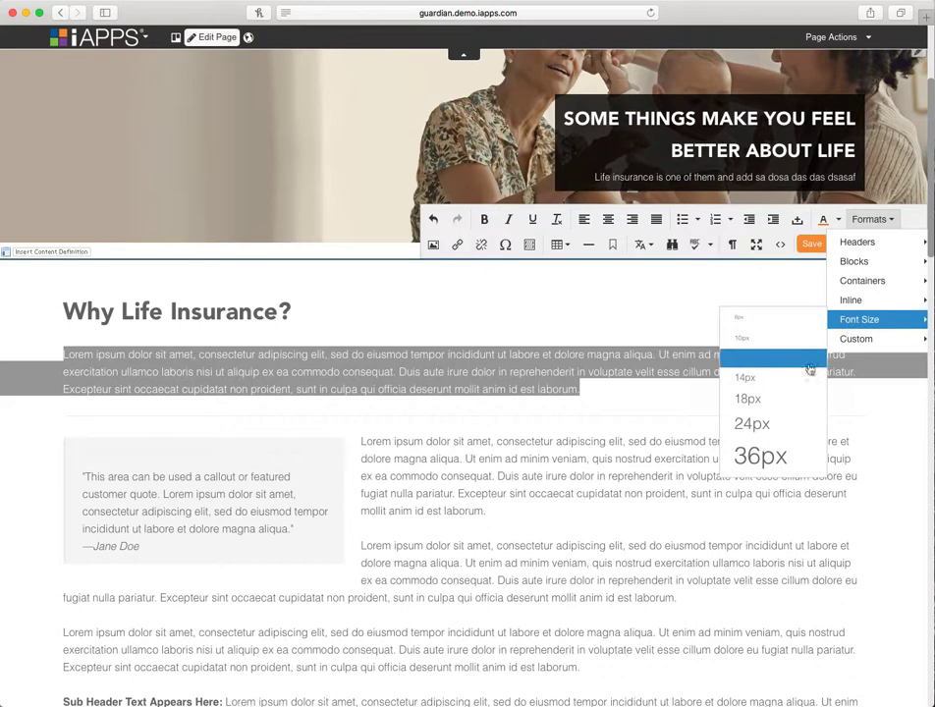
click(778, 401)
click(455, 394)
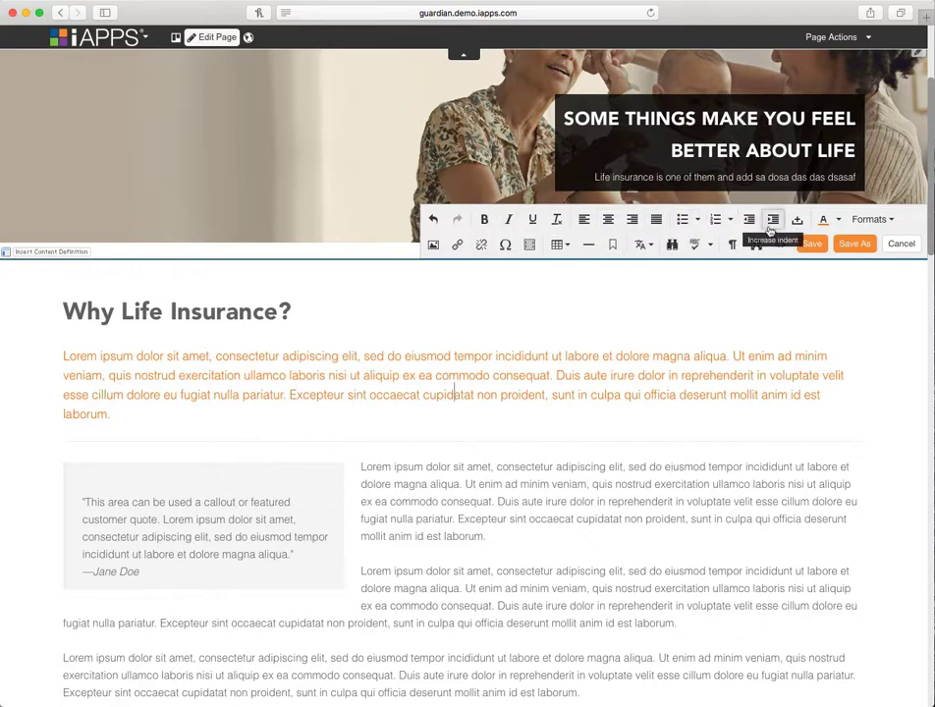
Step: Insert the library image spotlight-750x421.jpg on a new line below the orange paragraph
click(155, 421)
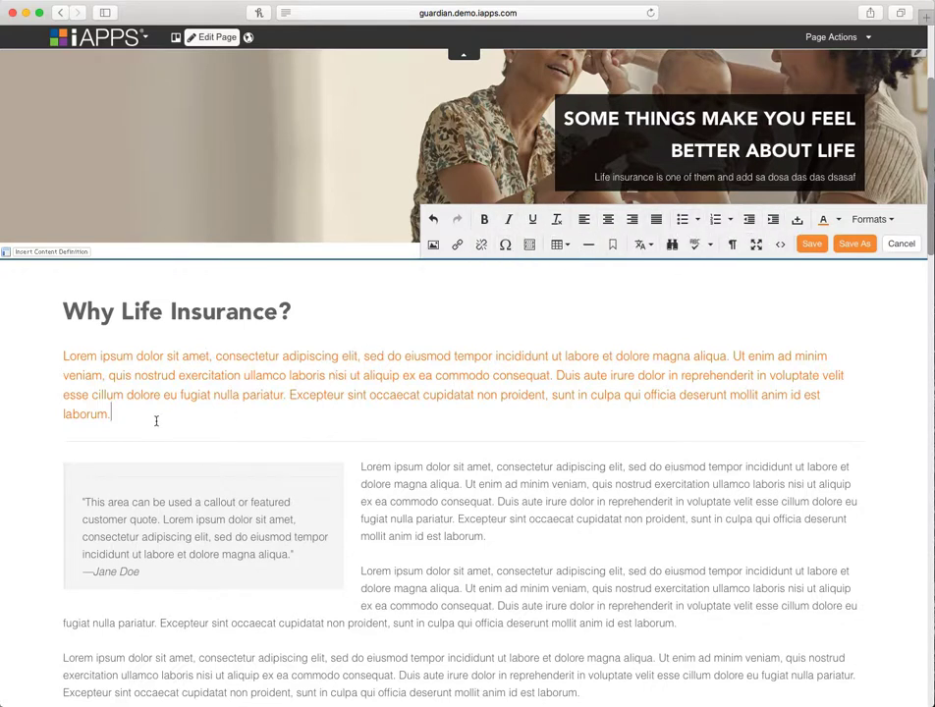
key(Return)
click(433, 245)
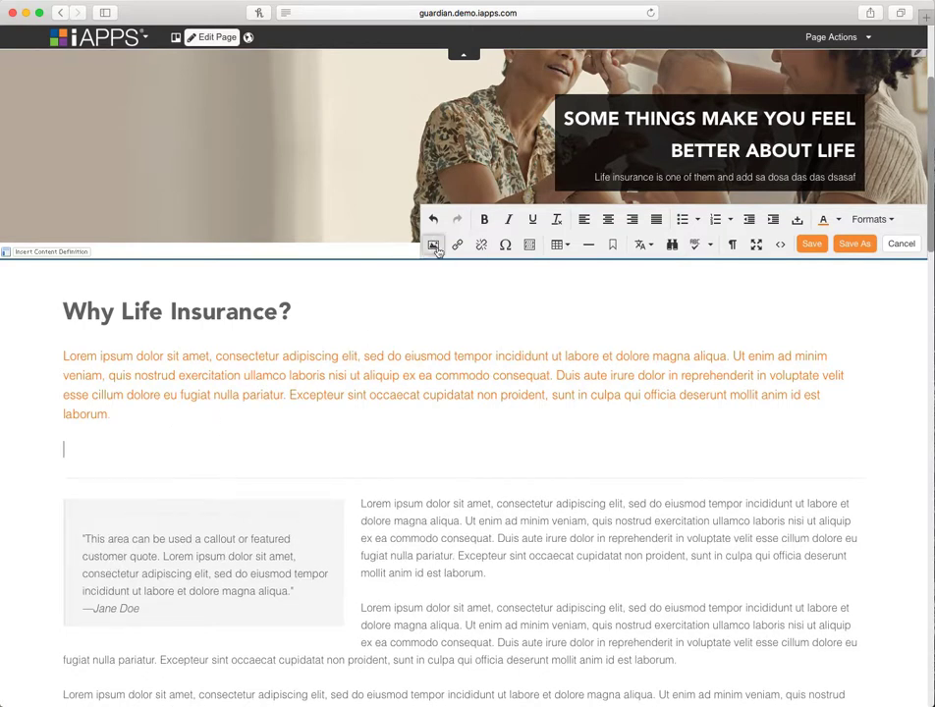
click(579, 287)
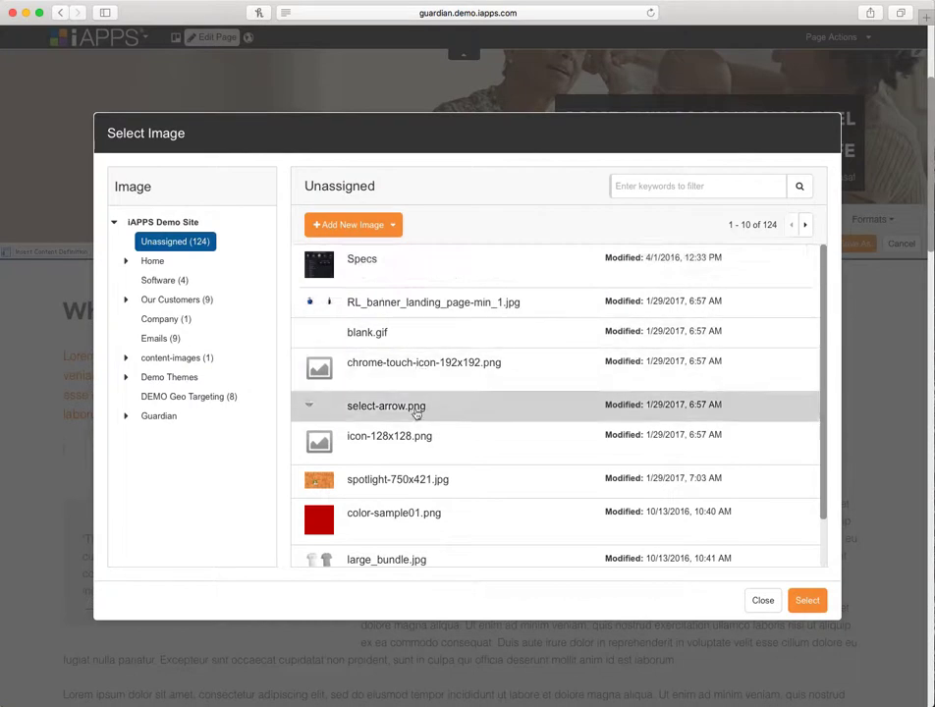
click(501, 491)
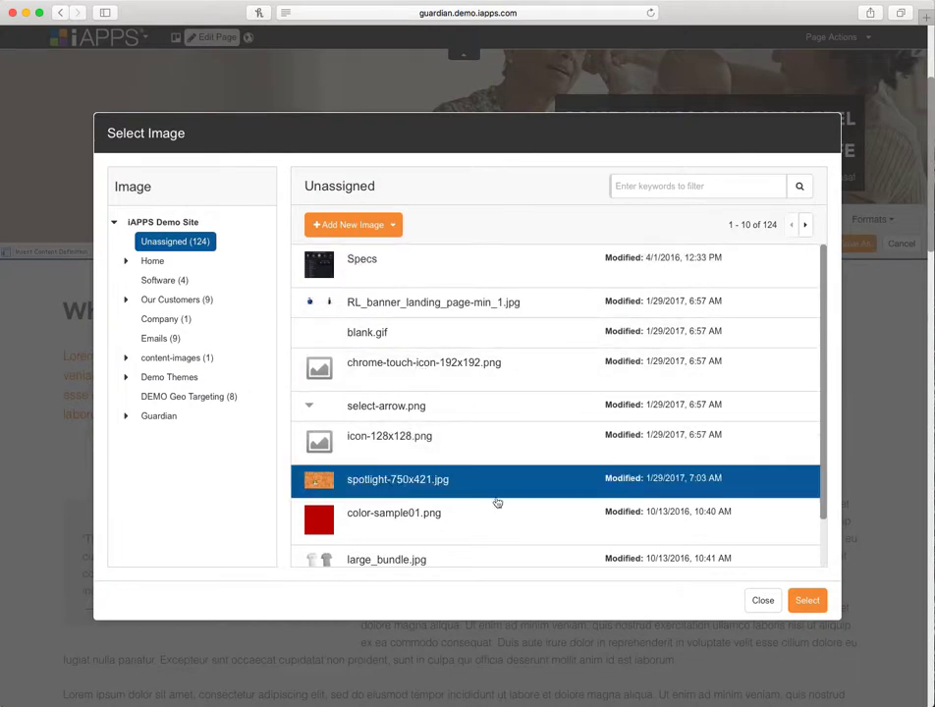
click(805, 600)
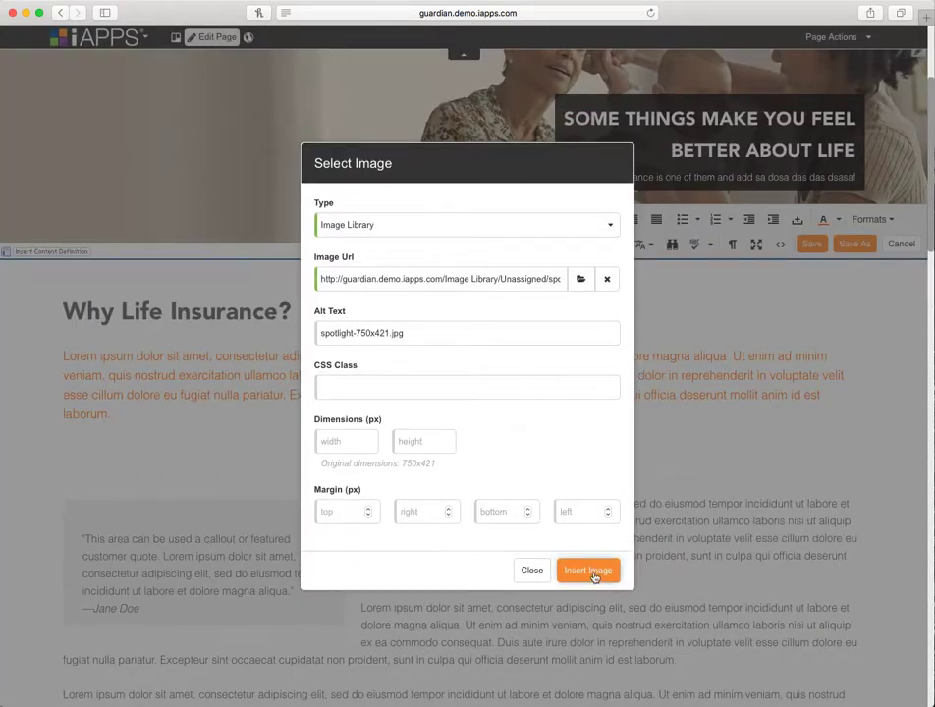
click(593, 577)
Step: Scale the inserted spotlight image down proportionally to about two thirds of its displayed size, and delete it
click(461, 480)
scroll(471, 477, down, 2)
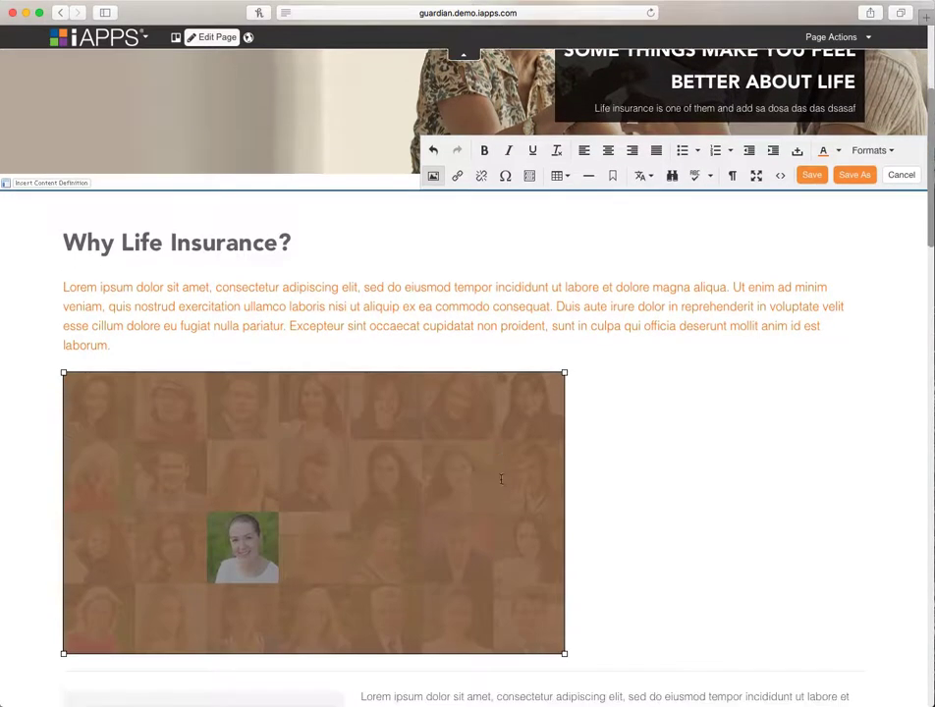
drag(563, 611, 405, 525)
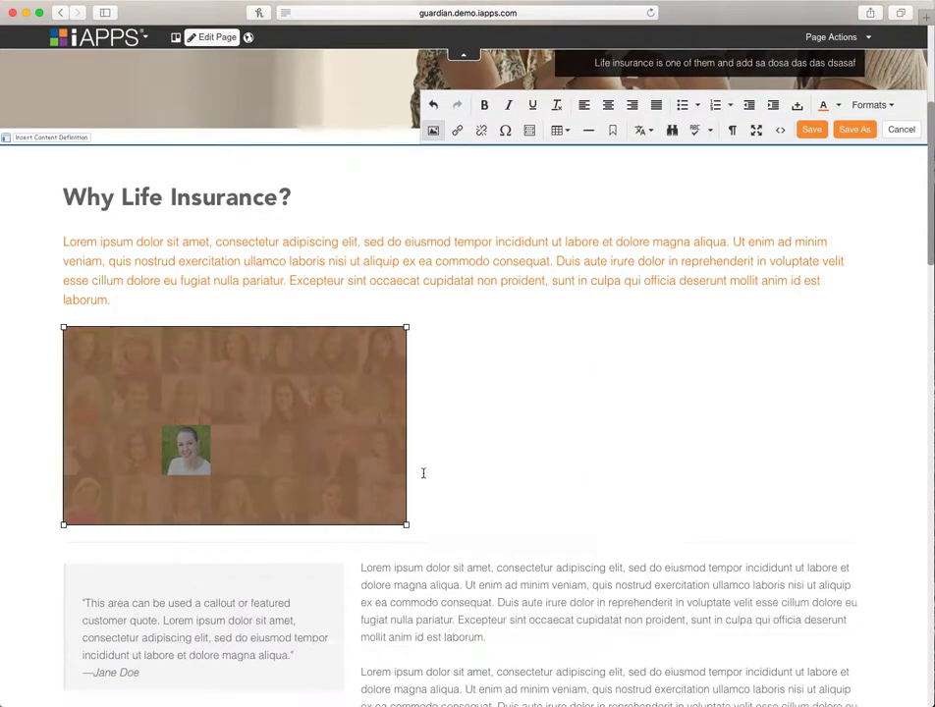
key(BackSpace)
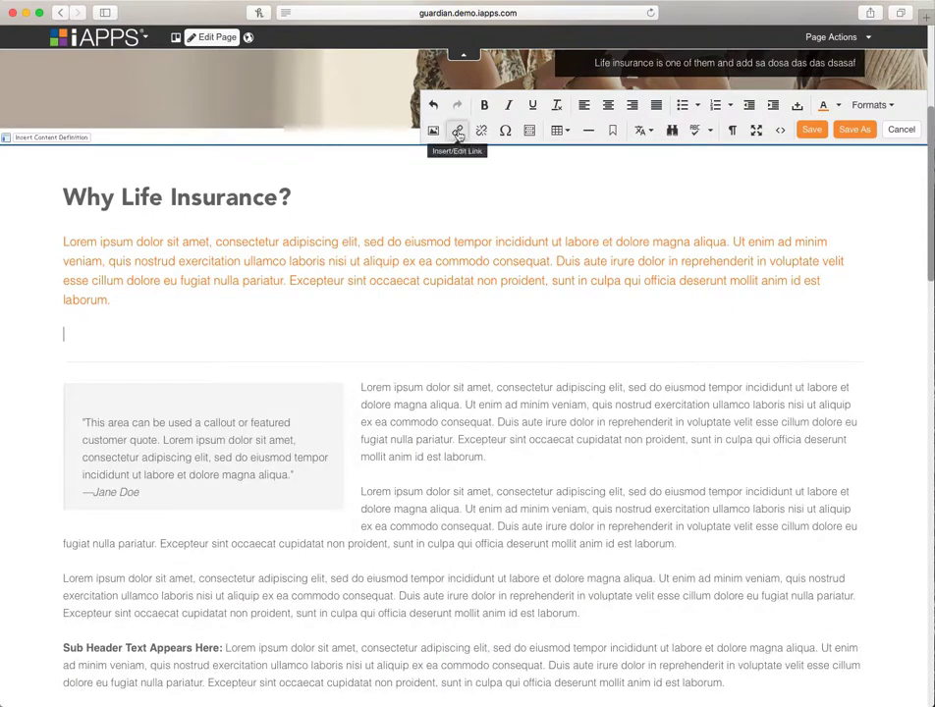
Step: Review the link types offered for the word "laborum" without creating a link, and discard all edits to the text
drag(111, 300, 95, 283)
click(127, 293)
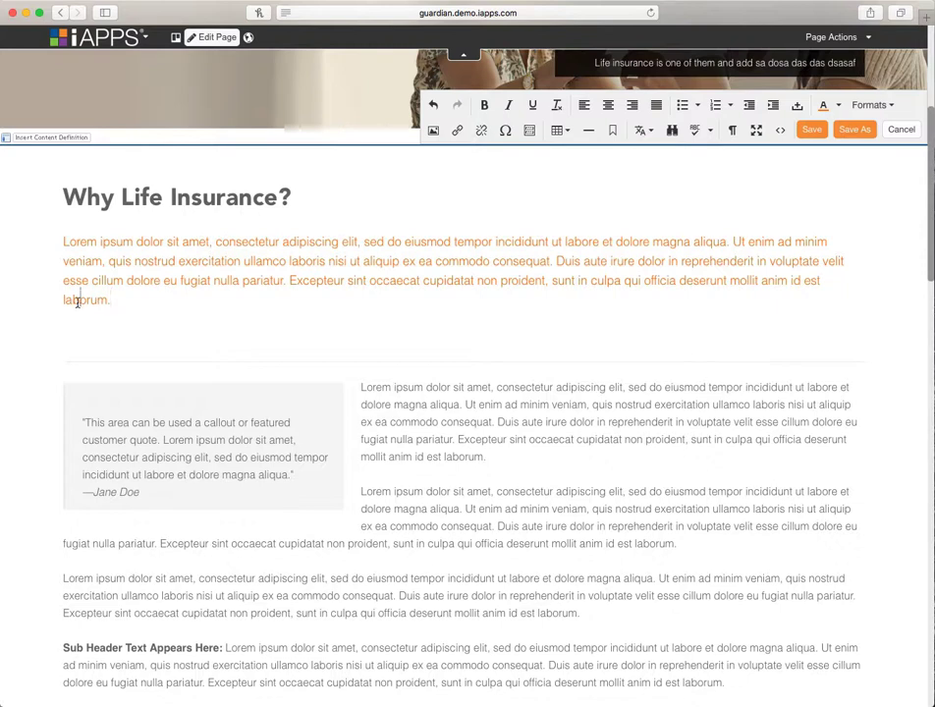
double_click(78, 302)
click(456, 129)
click(382, 208)
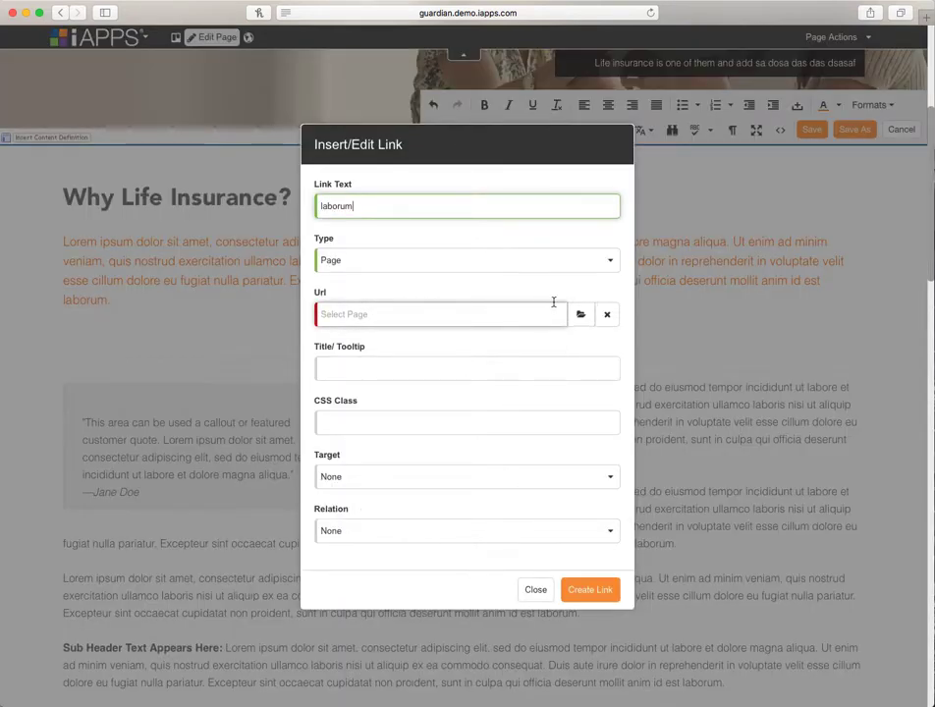
click(445, 264)
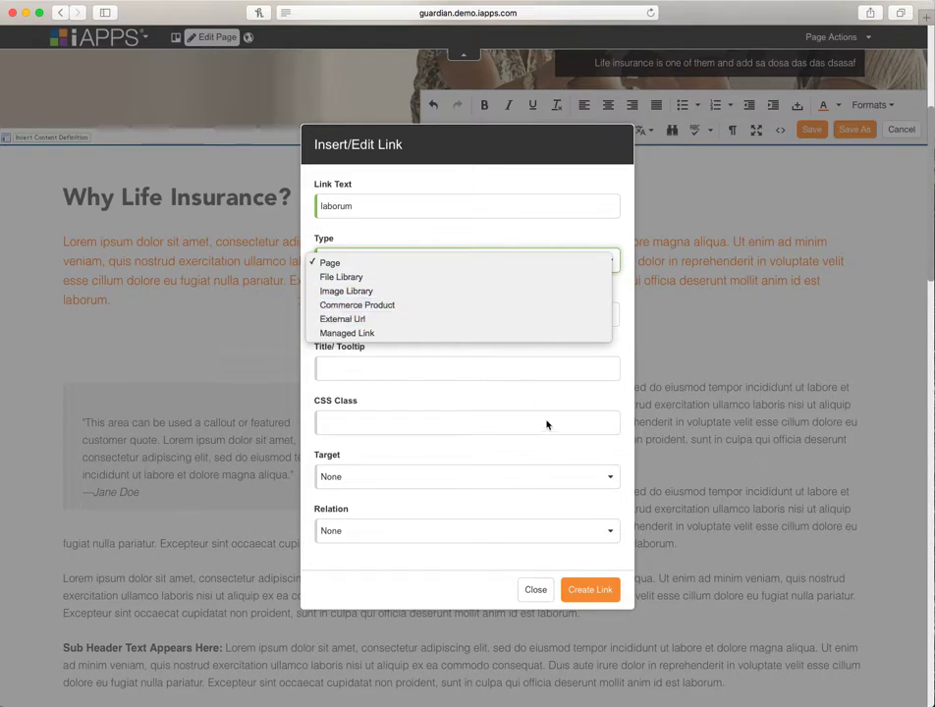
click(530, 592)
click(534, 591)
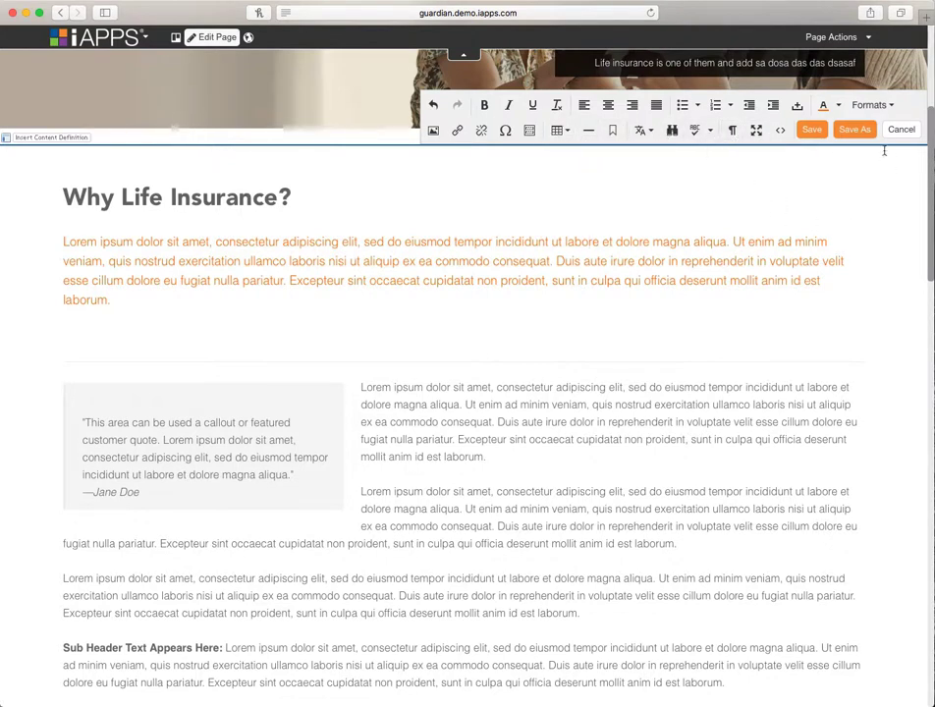
scroll(884, 216, up, 3)
click(900, 239)
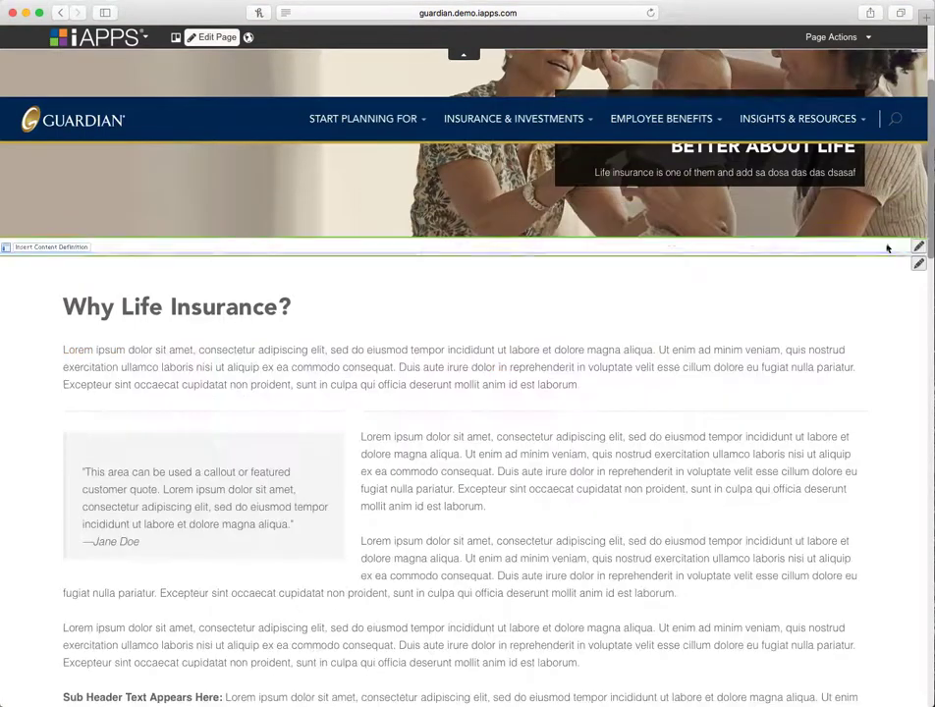
Step: Start submitting the Life Insurance page into workflow, with the publish date 03/06/2018 at 2:00
scroll(751, 221, up, 6)
click(832, 37)
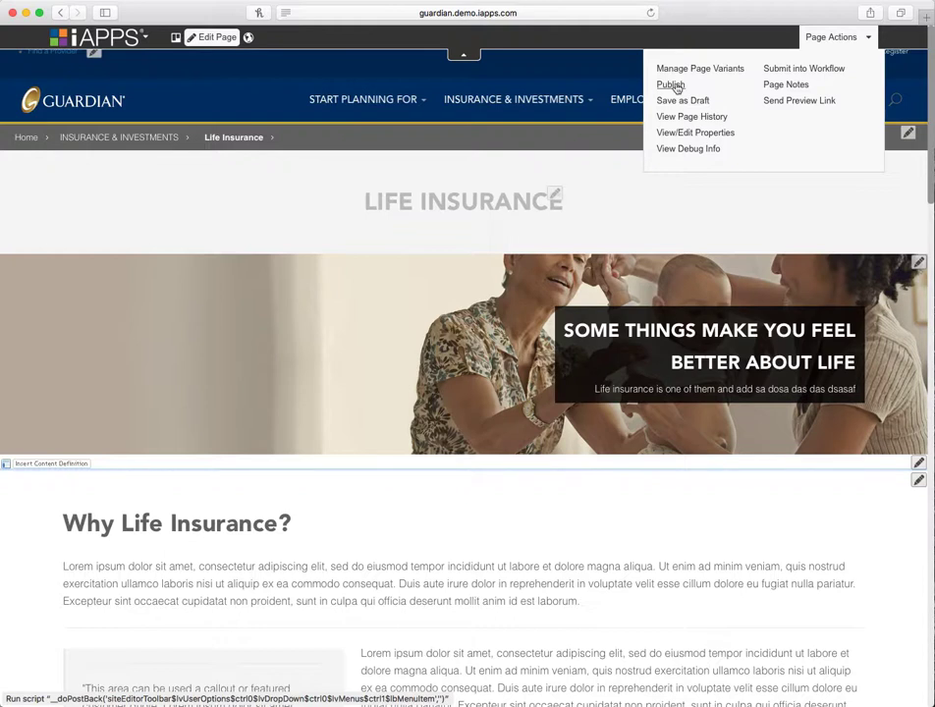
click(802, 71)
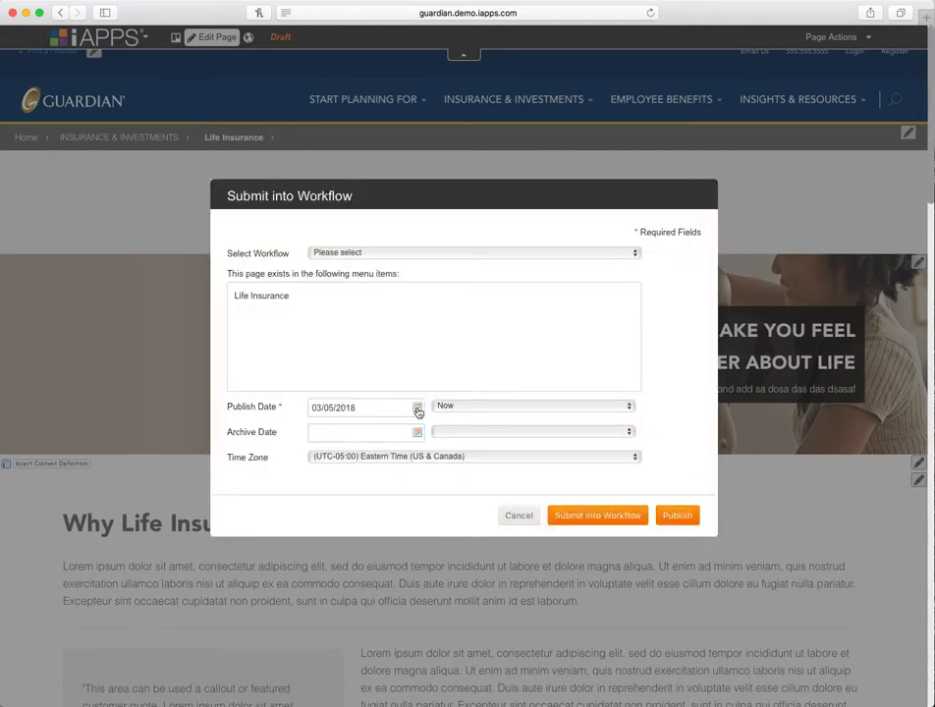
click(418, 408)
click(305, 306)
click(475, 409)
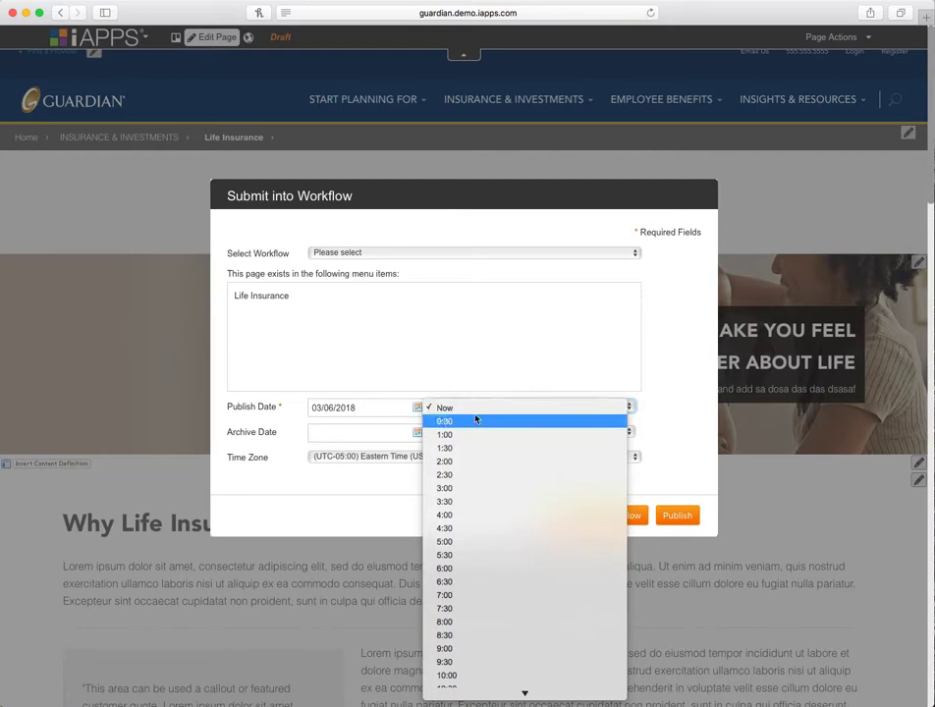
click(467, 467)
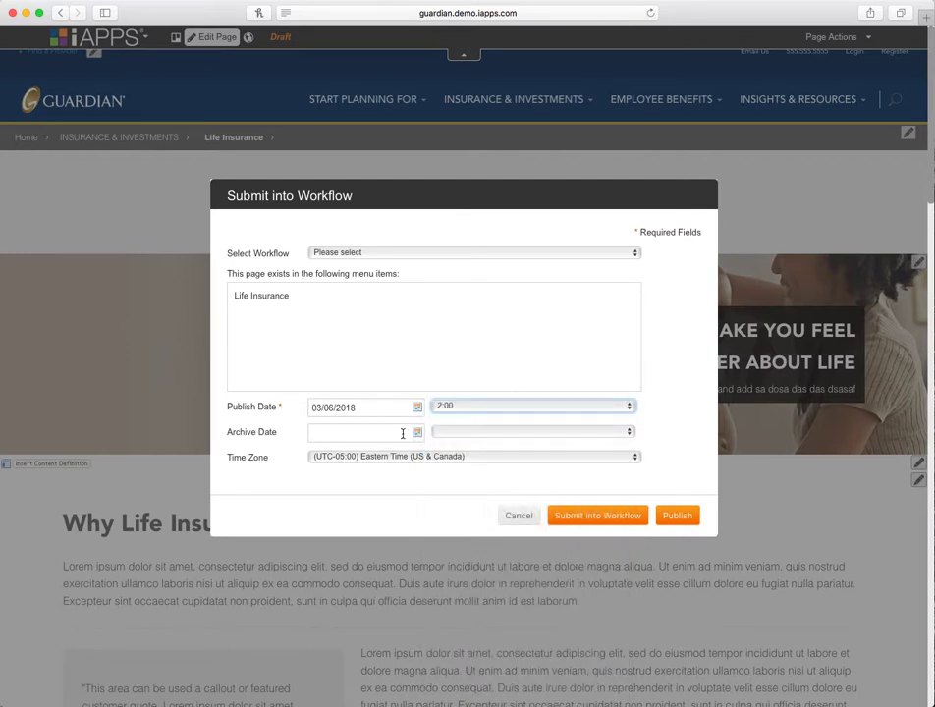
Step: Set the page's archive date to 03/12/2018 at 4:00, and cancel the workflow submission
click(416, 436)
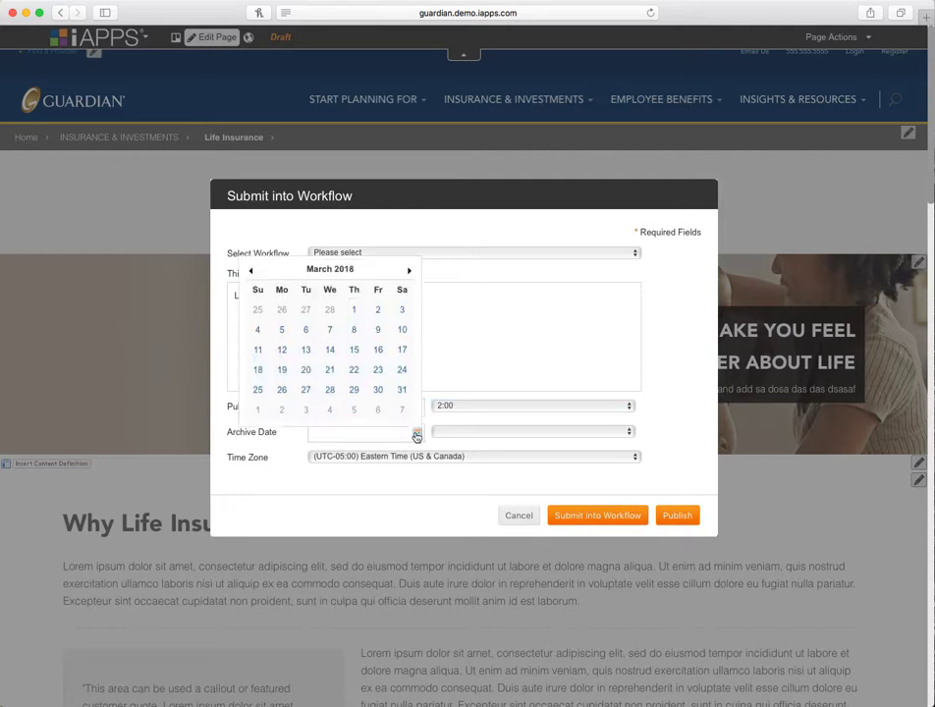
click(284, 351)
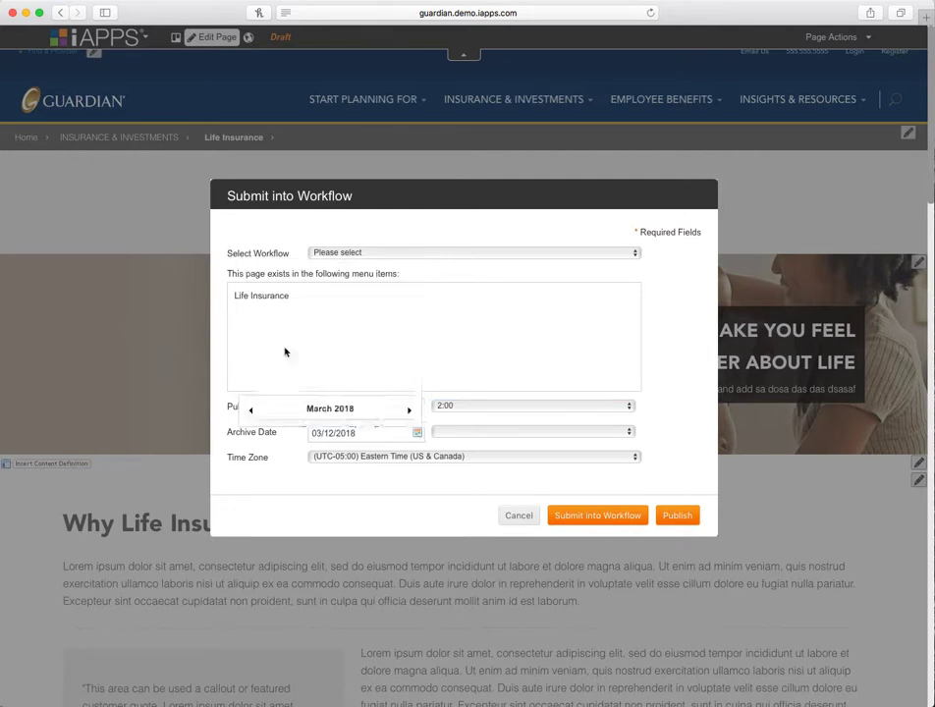
click(452, 430)
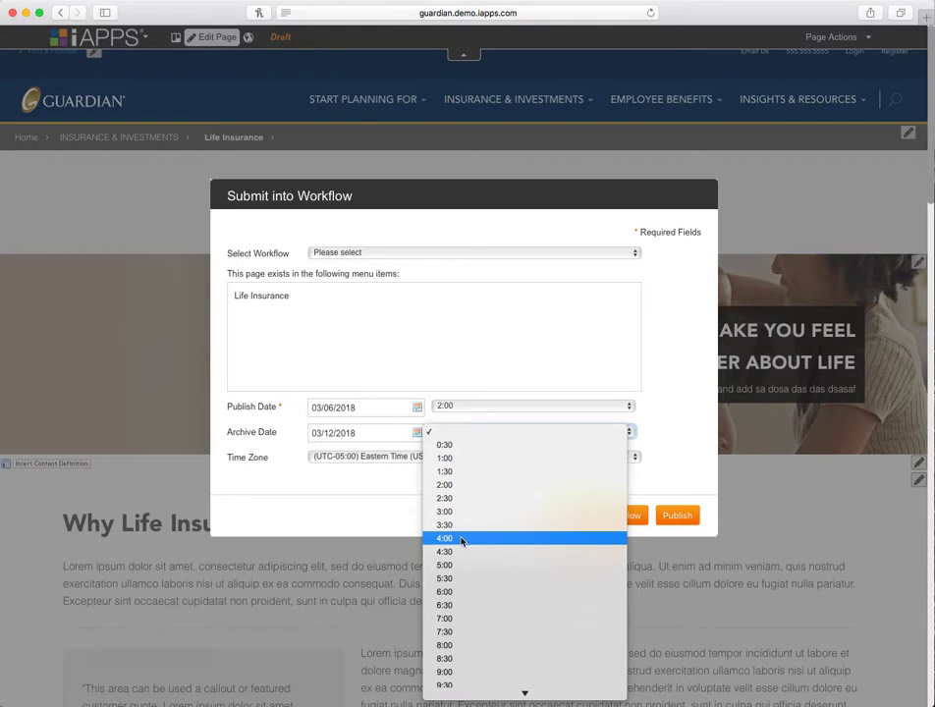
click(555, 537)
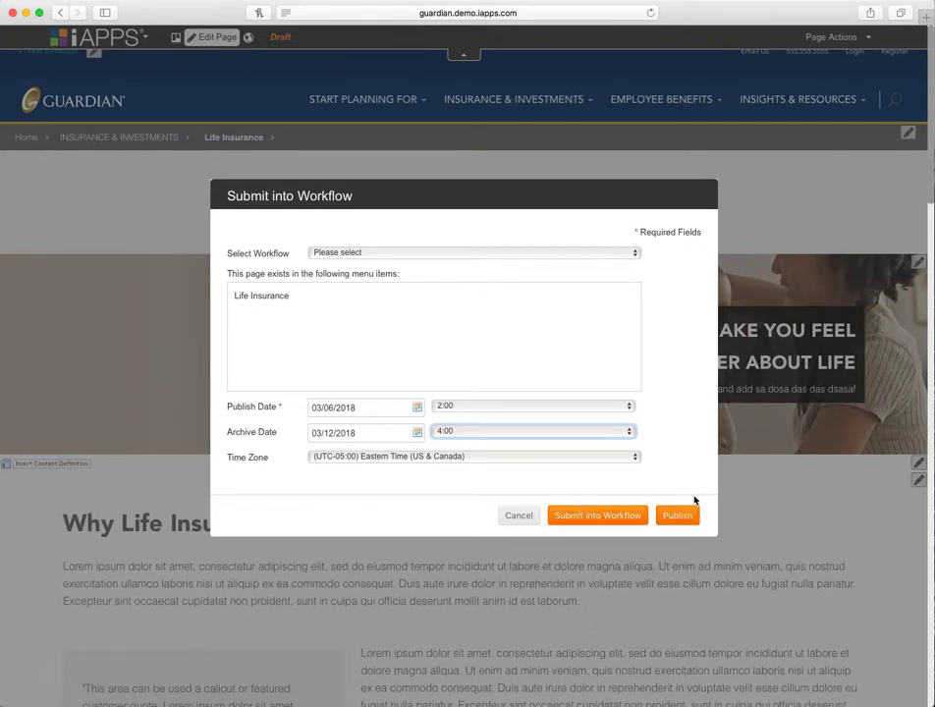
click(520, 515)
Step: Examine the Life Insurance page's SEO properties and its security and settings options, and close the page details without saving
click(830, 37)
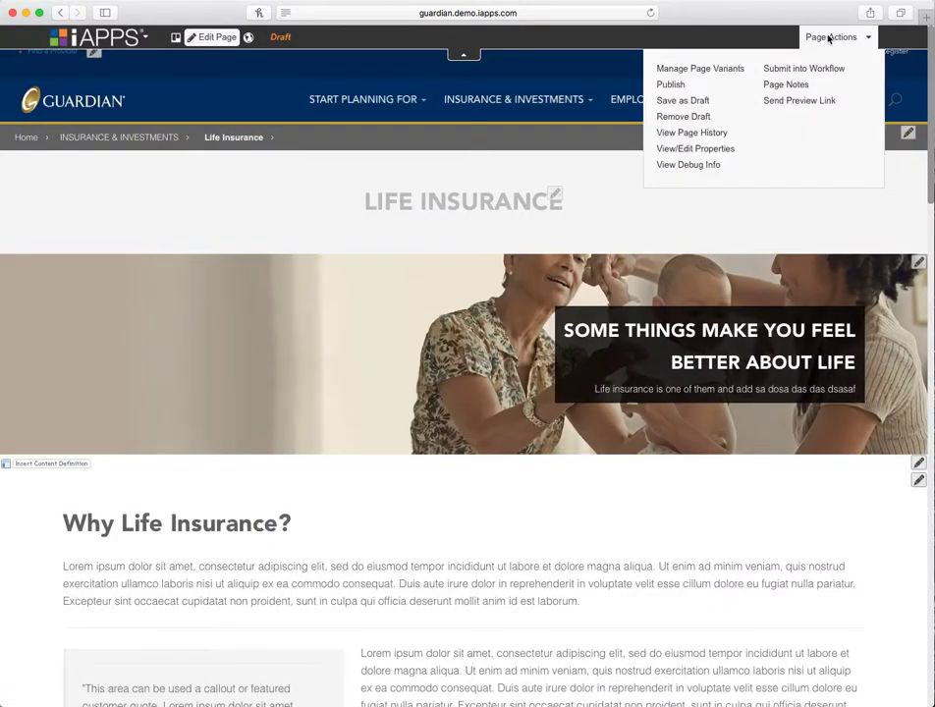
click(684, 149)
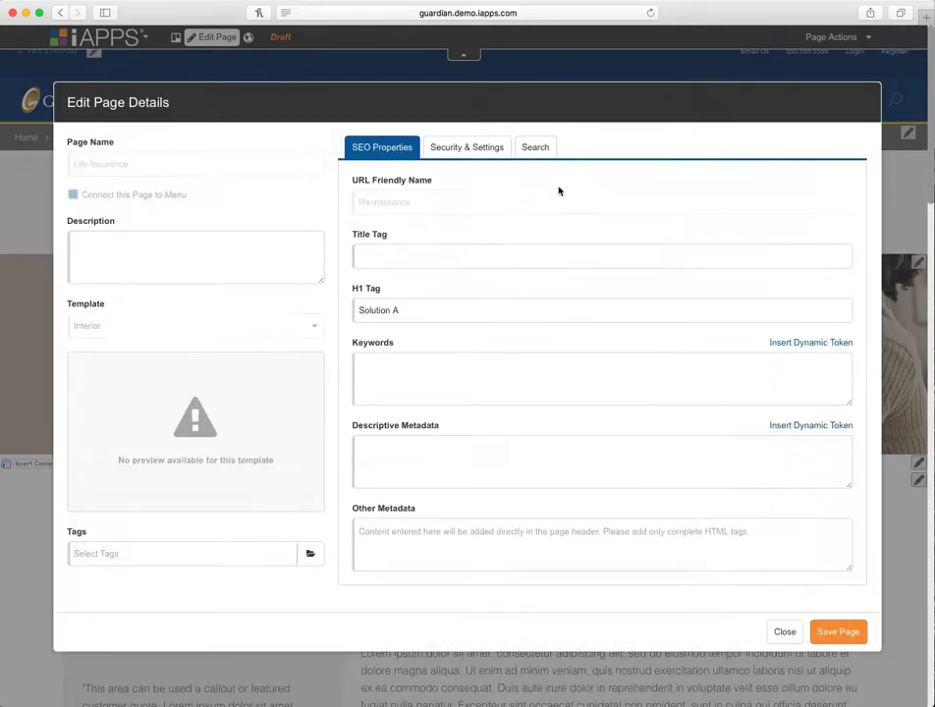
click(462, 153)
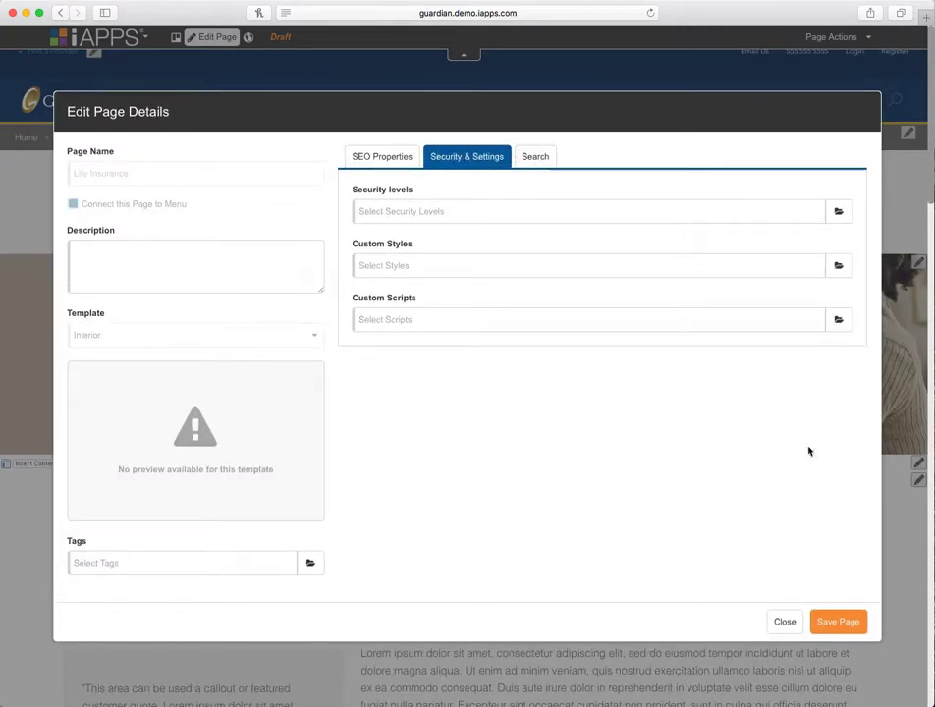
click(796, 624)
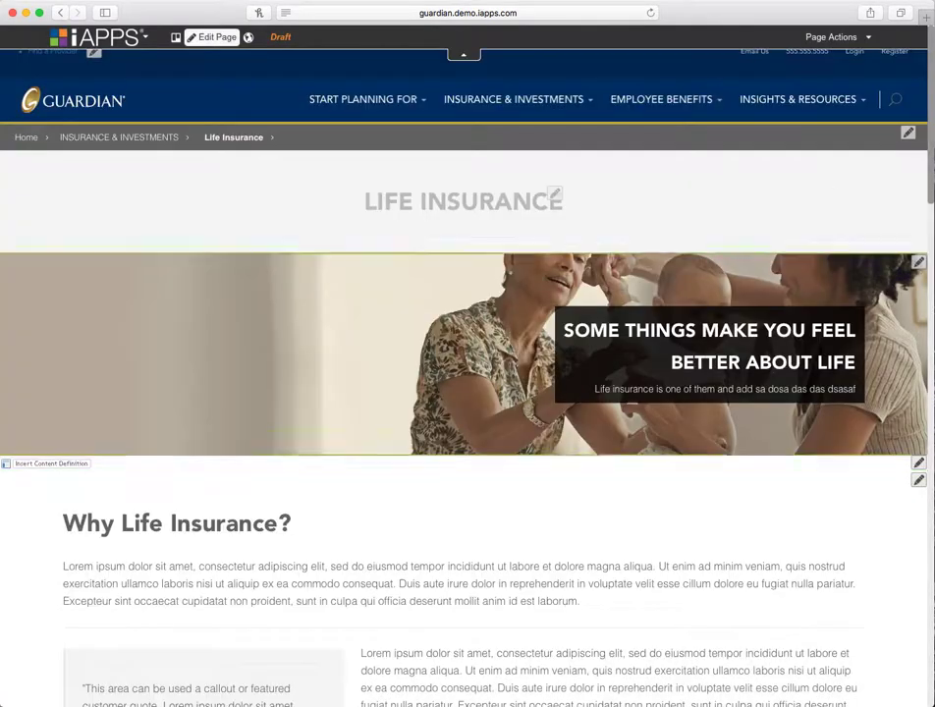
Step: Open the version history of the Life Insurance page and look through its versions
click(815, 36)
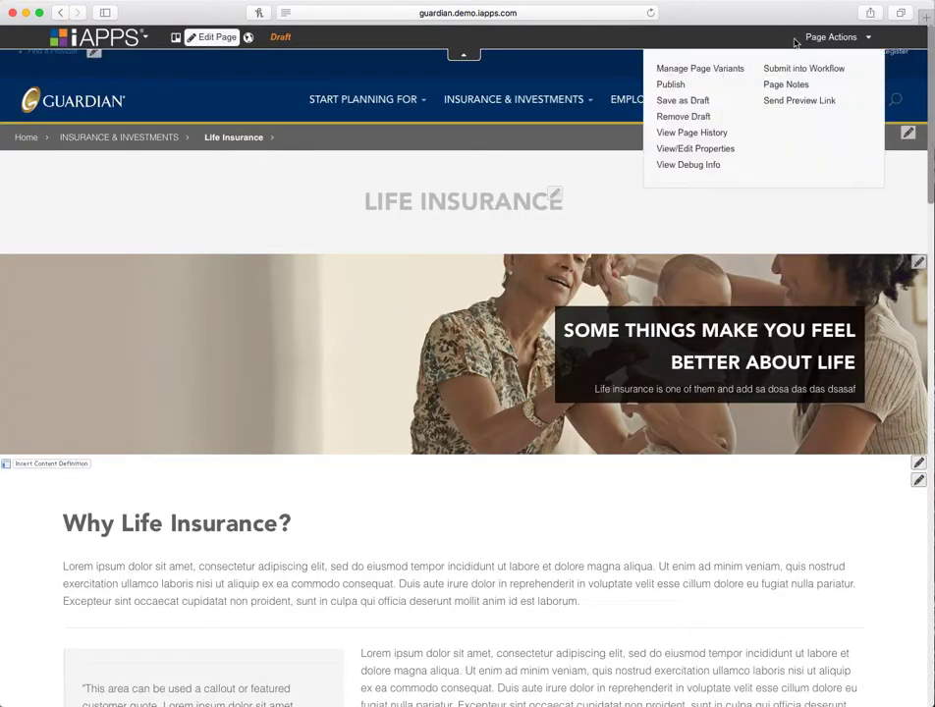
click(692, 134)
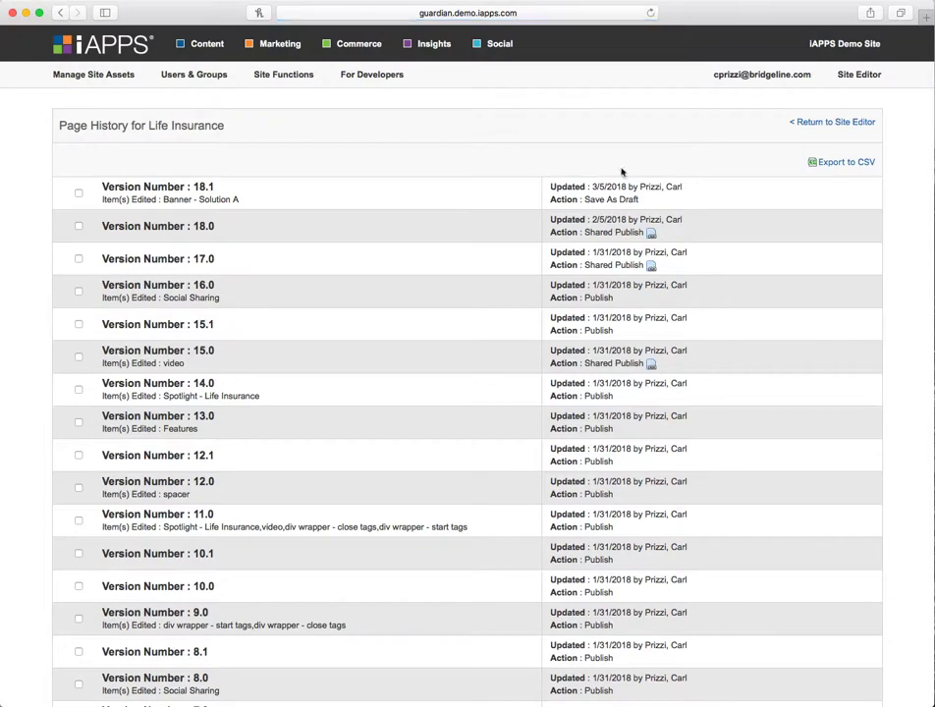
scroll(520, 356, down, 2)
scroll(522, 364, up, 2)
mouse_move(848, 78)
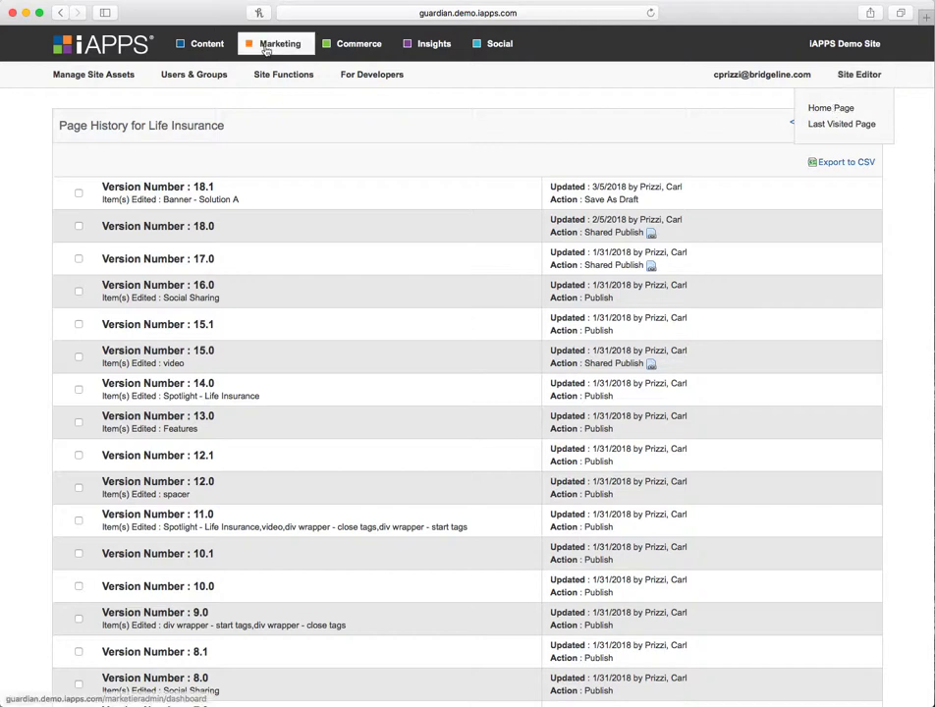
Step: Open the home page in the Site Editor, and go through the Disability Income Insurance page to its quote page
click(839, 111)
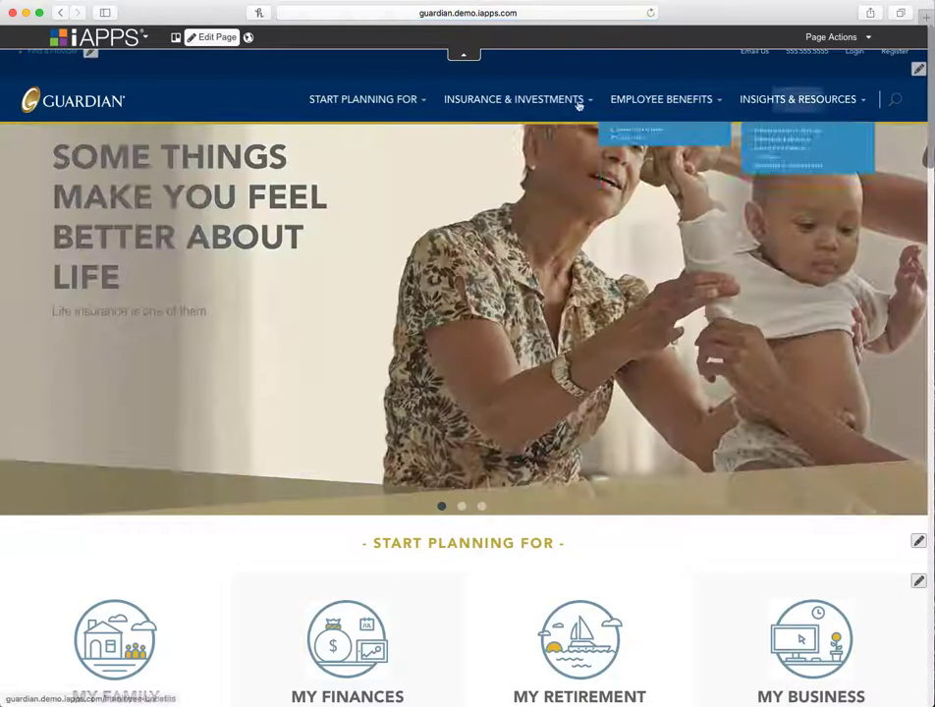
mouse_move(453, 98)
click(499, 154)
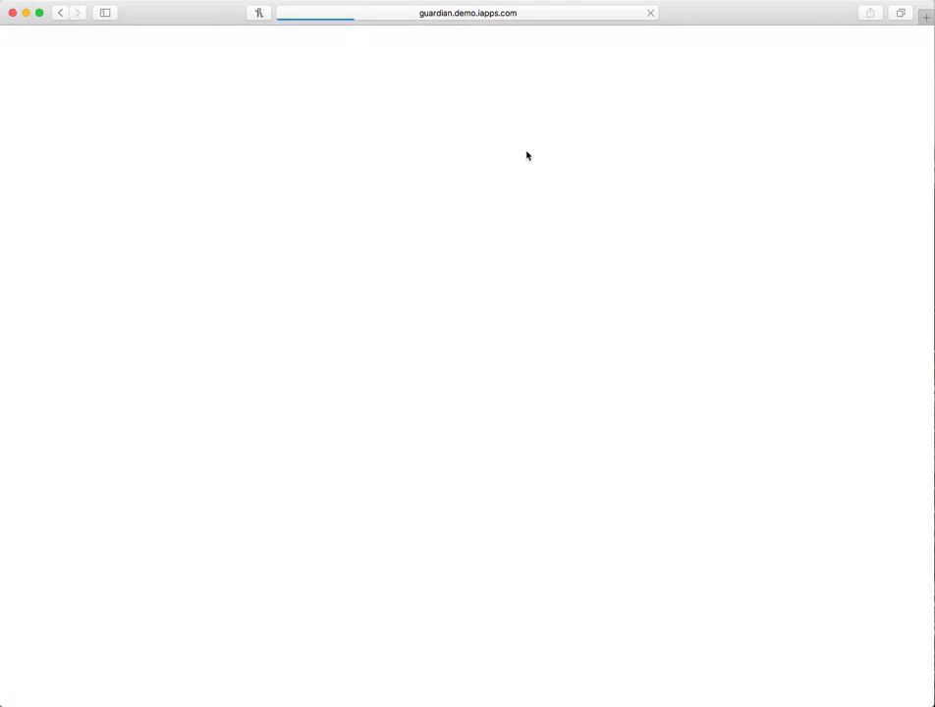
scroll(502, 201, down, 10)
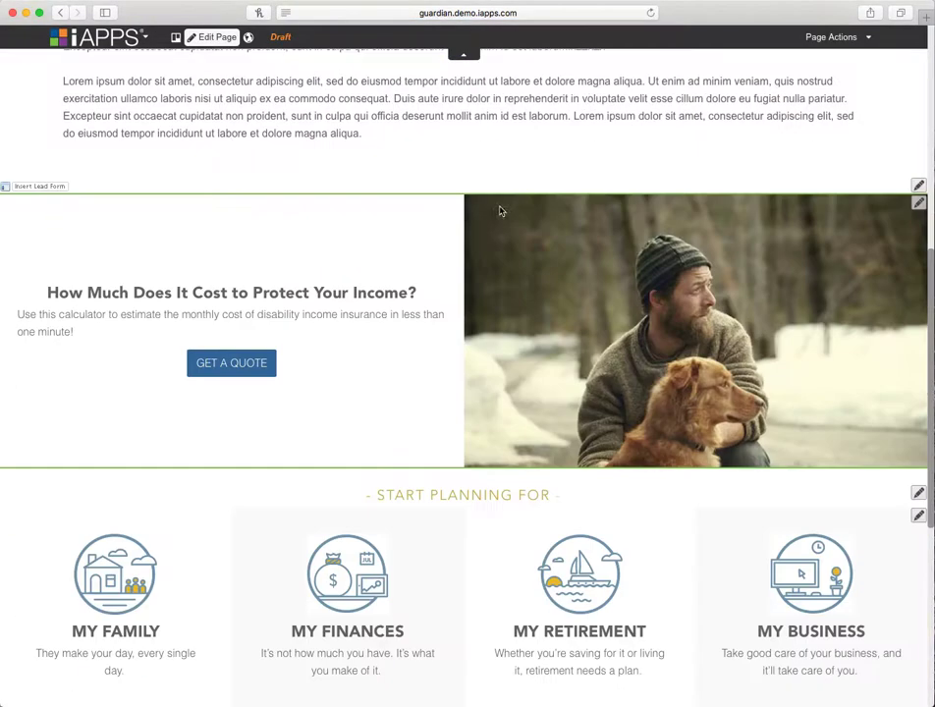
click(257, 362)
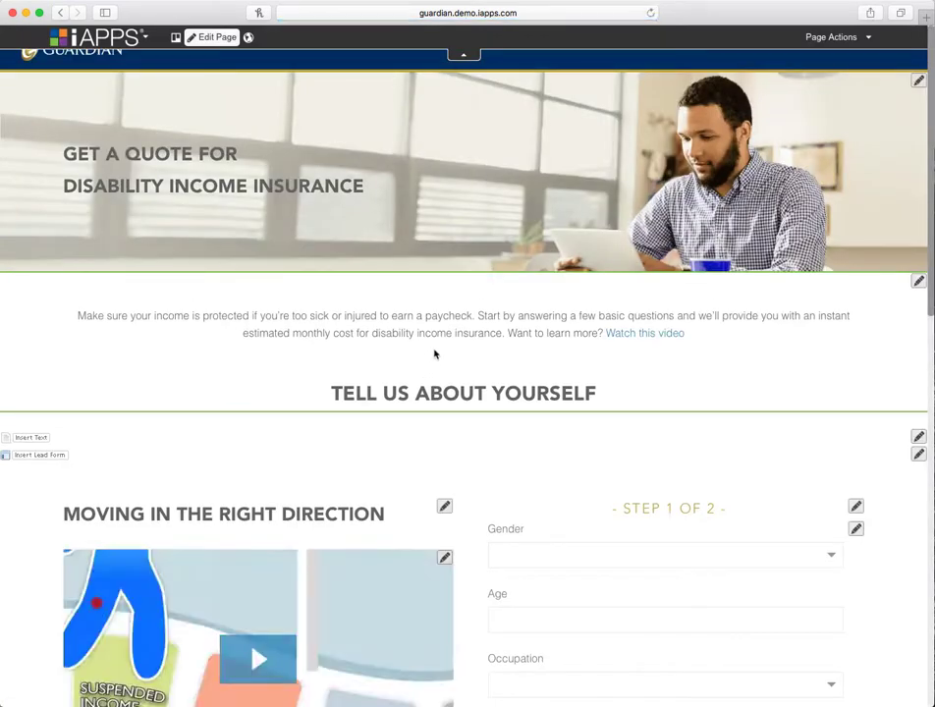
Step: Open the quote form on the disability income insurance quote page for editing
scroll(619, 335, down, 5)
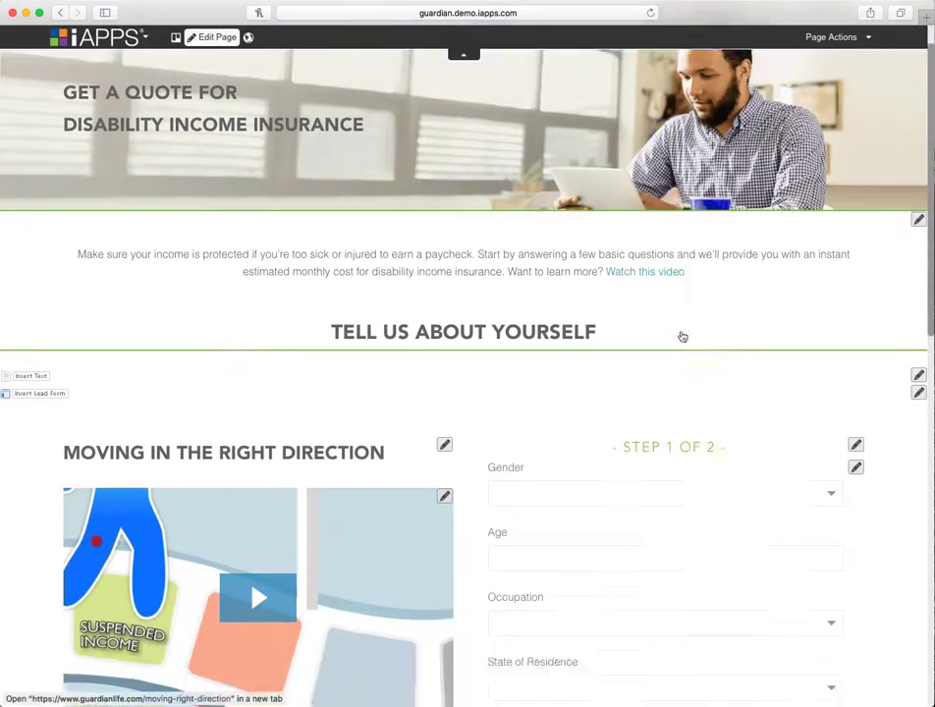
scroll(688, 314, down, 3)
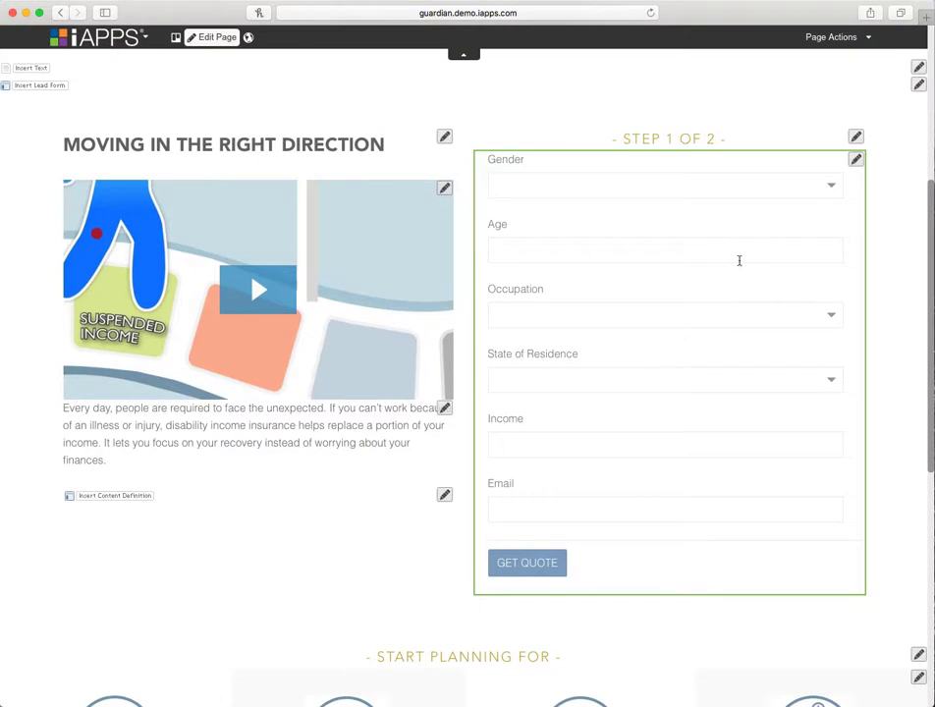
click(854, 158)
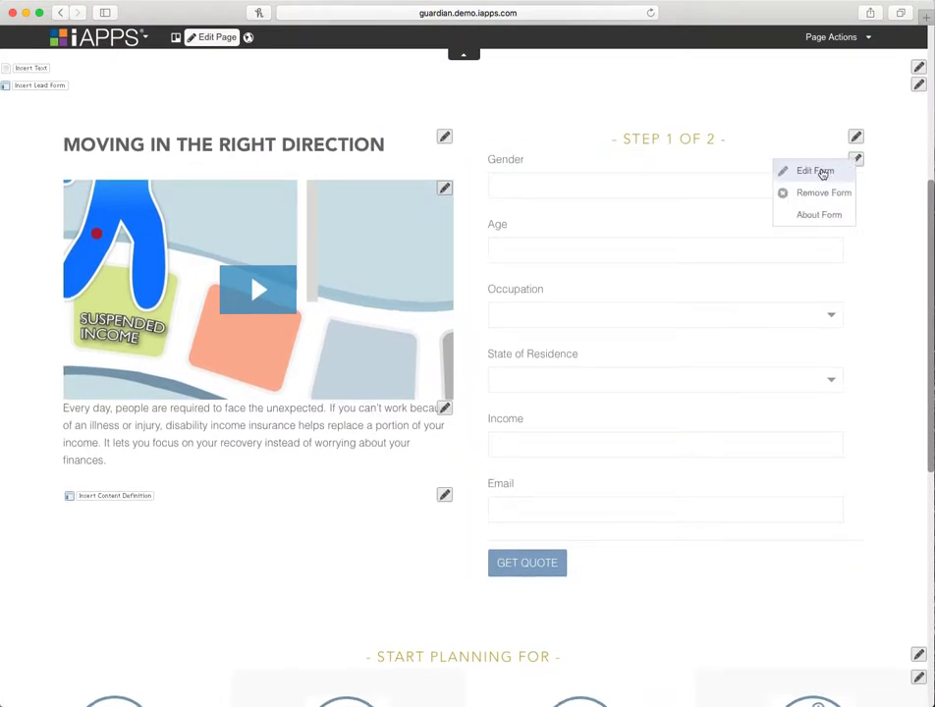
click(817, 171)
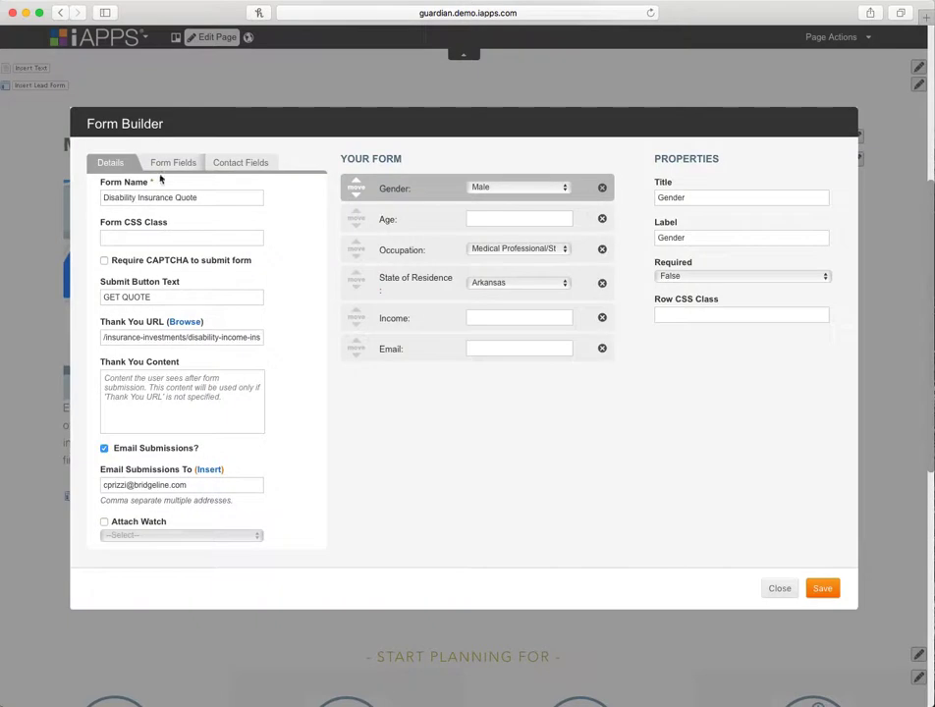
Step: Try adding a TextBox and a Dropdown to the quote form, view the available contact fields, and close the Form Builder without saving
click(173, 167)
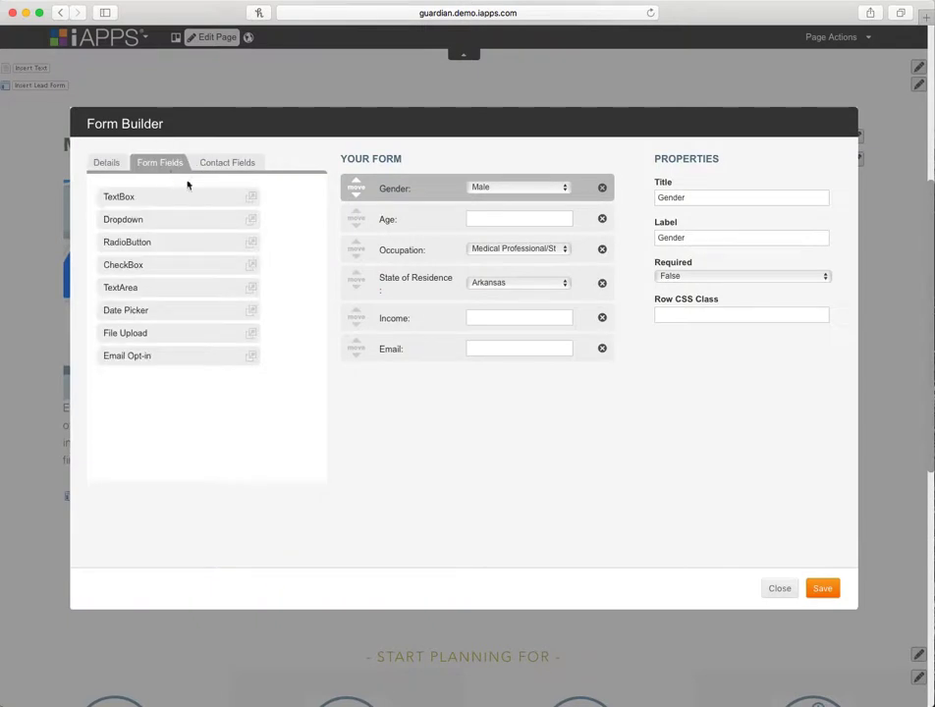
drag(187, 202, 461, 392)
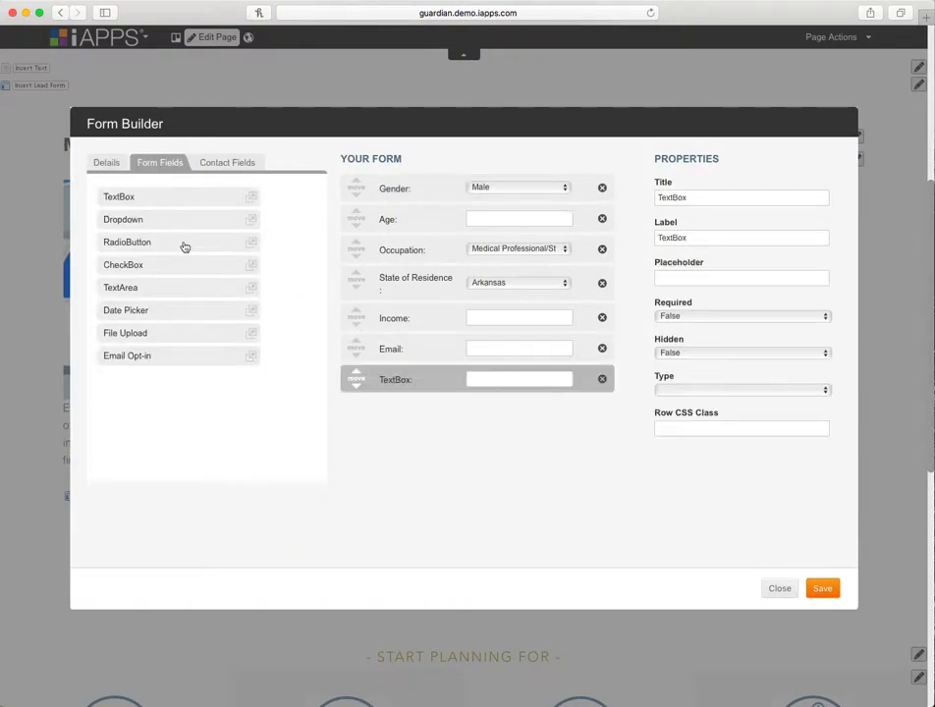
drag(161, 222, 447, 417)
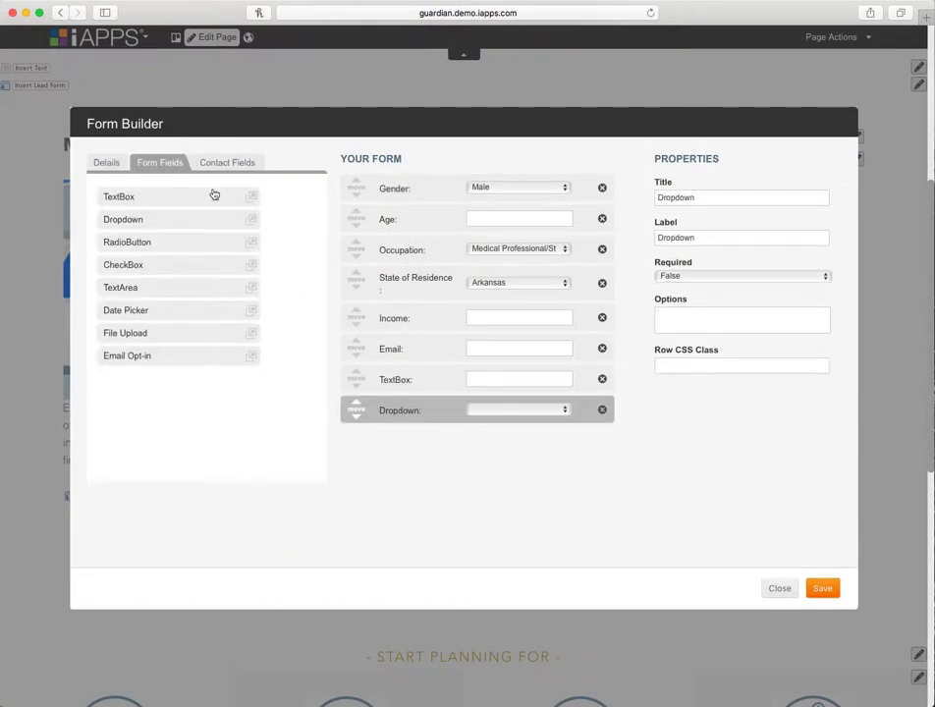
click(235, 164)
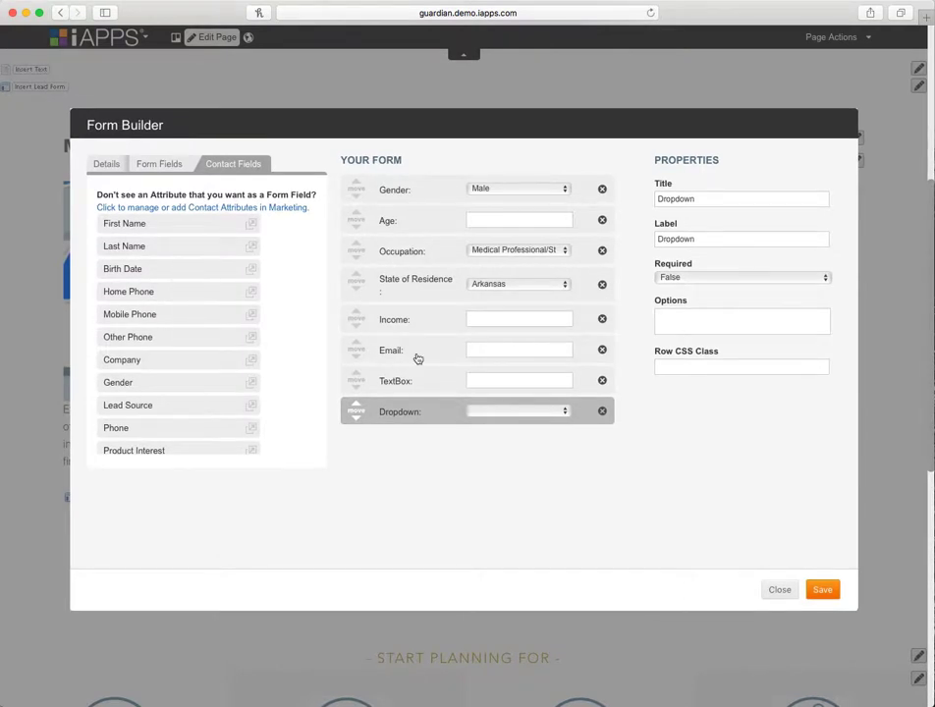
click(781, 590)
scroll(738, 519, up, 8)
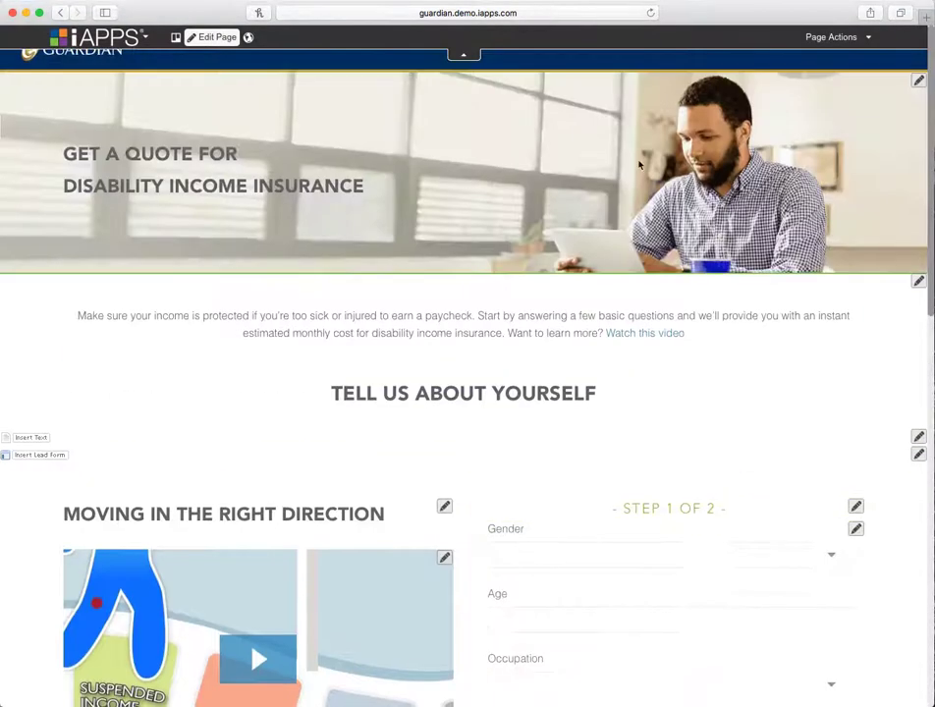
Step: Return to the home page, go to the Innovation Blog, and open its post "Facere Possimus, Omnis Voluptas" for editing
click(471, 59)
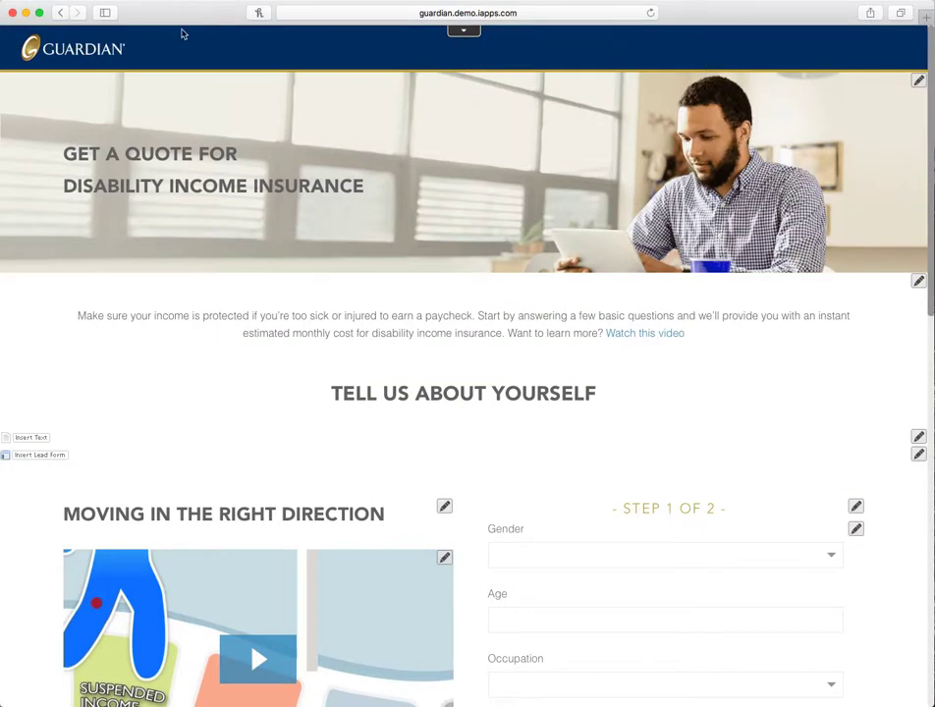
click(57, 44)
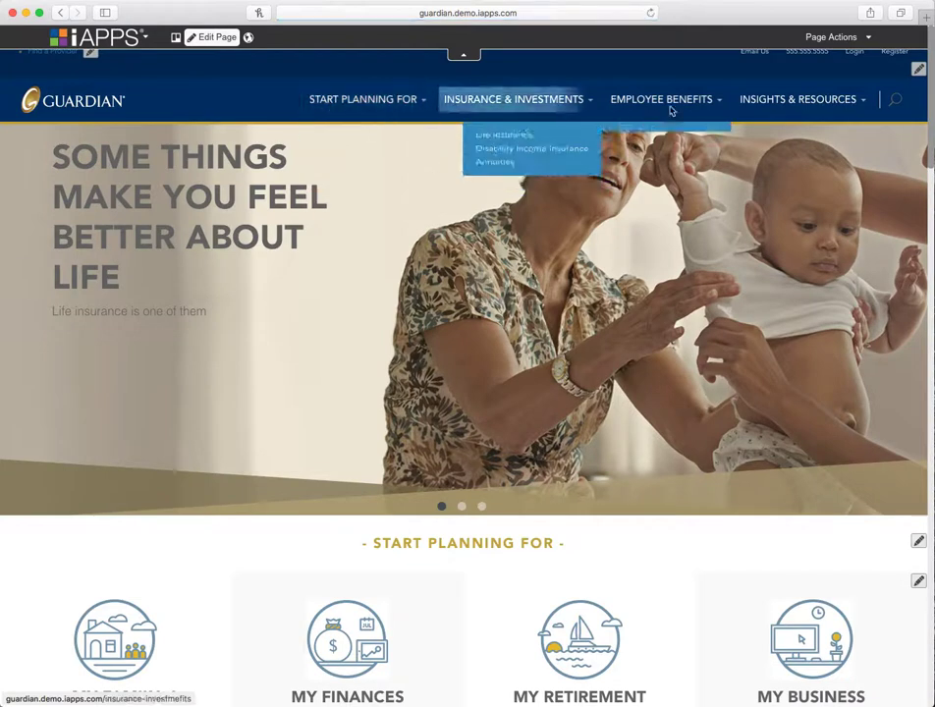
mouse_move(743, 106)
click(781, 144)
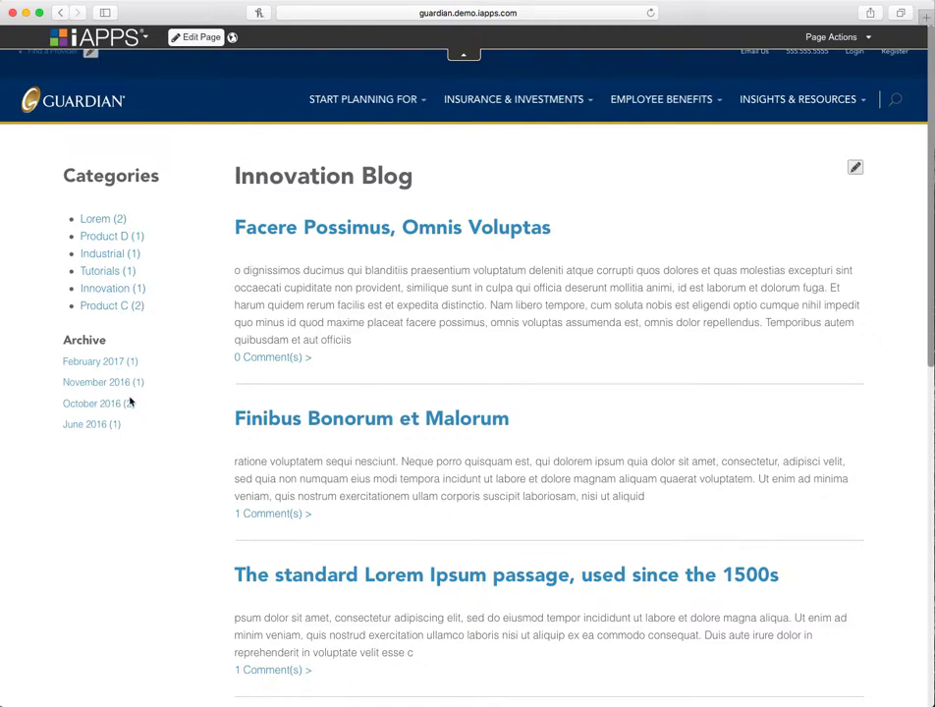
click(443, 231)
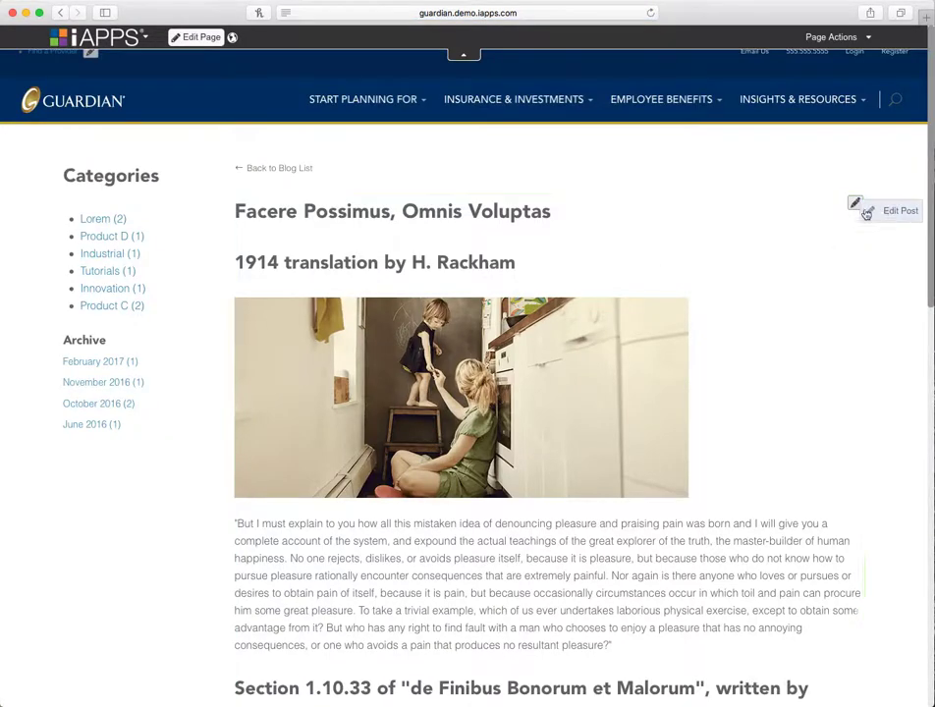
click(884, 211)
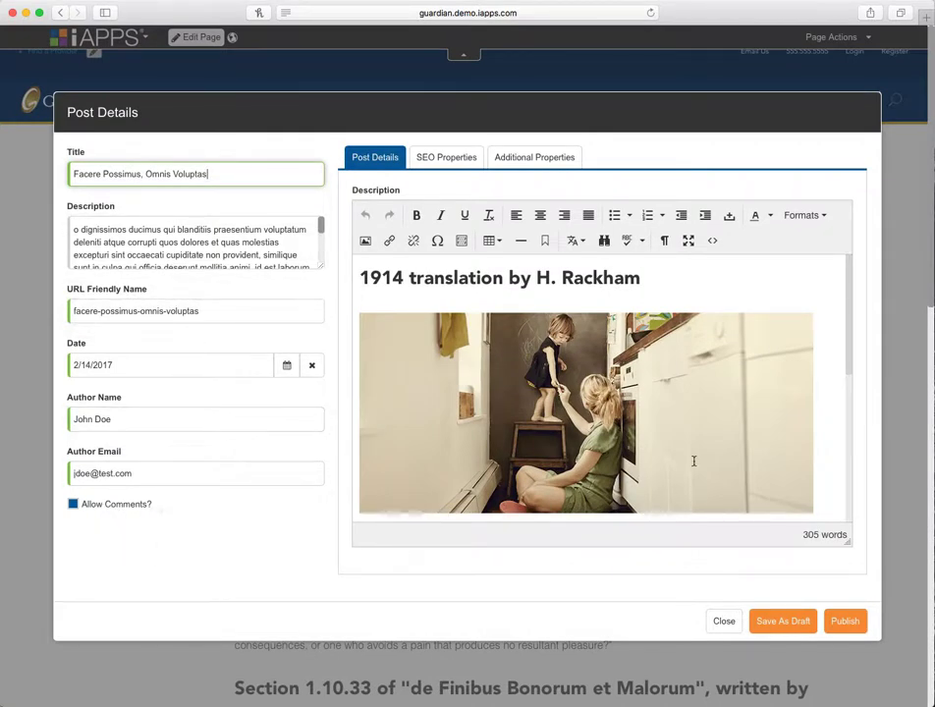
Step: Examine the blog post's SEO and additional properties, close it without saving, and return to the home page
click(463, 158)
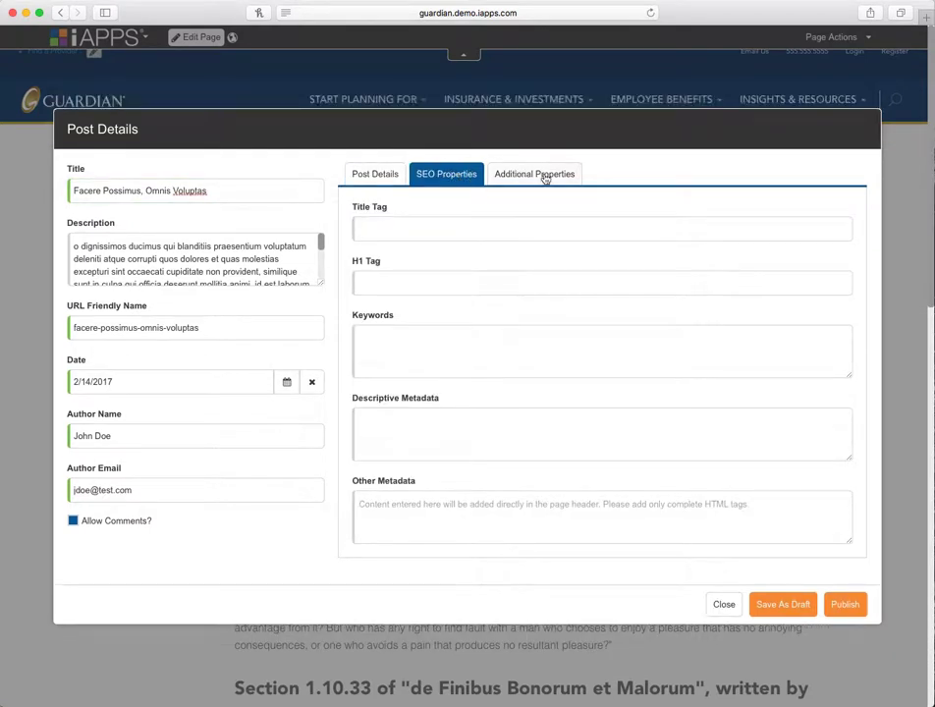
click(542, 174)
click(371, 192)
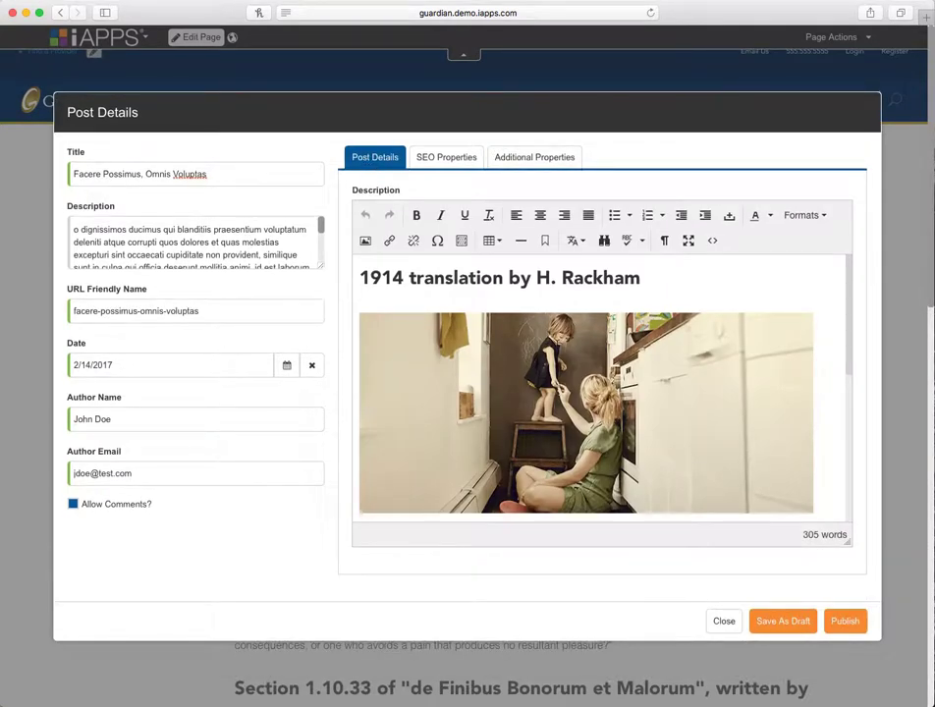
click(725, 623)
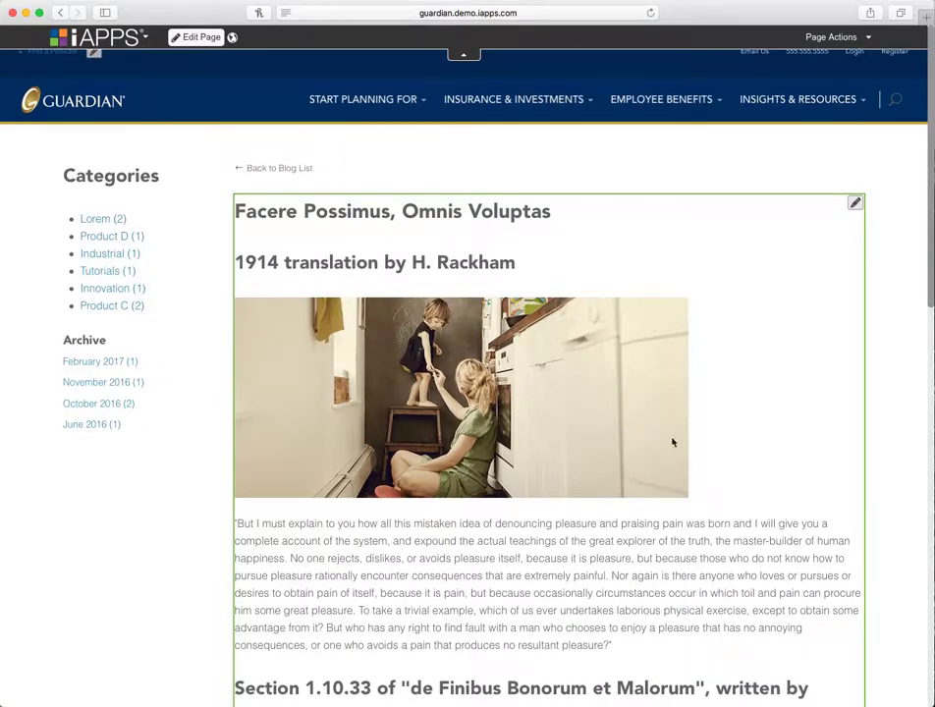
click(76, 81)
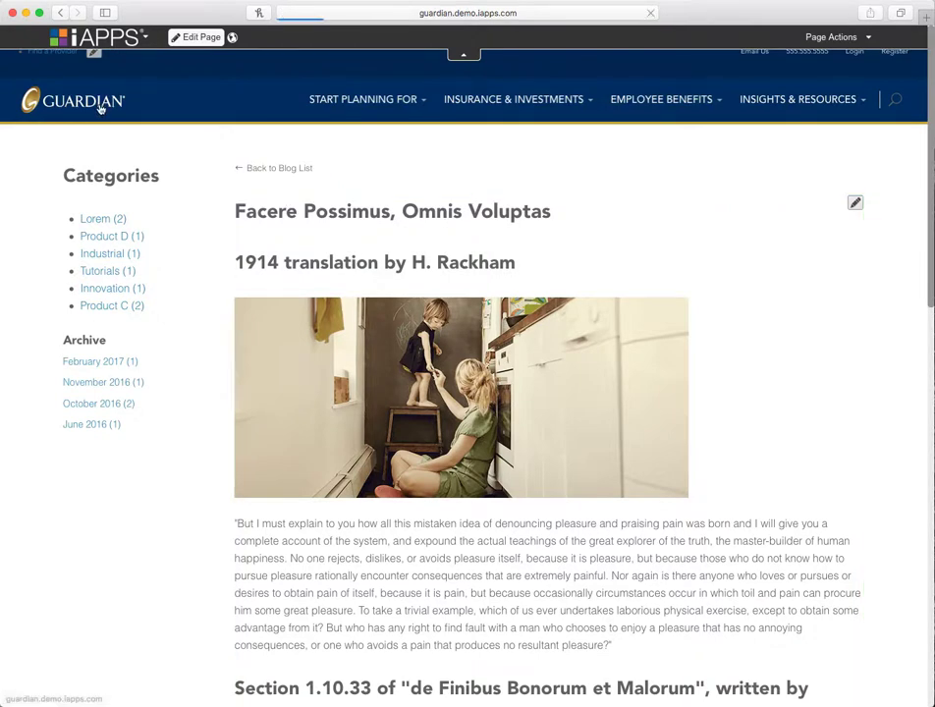